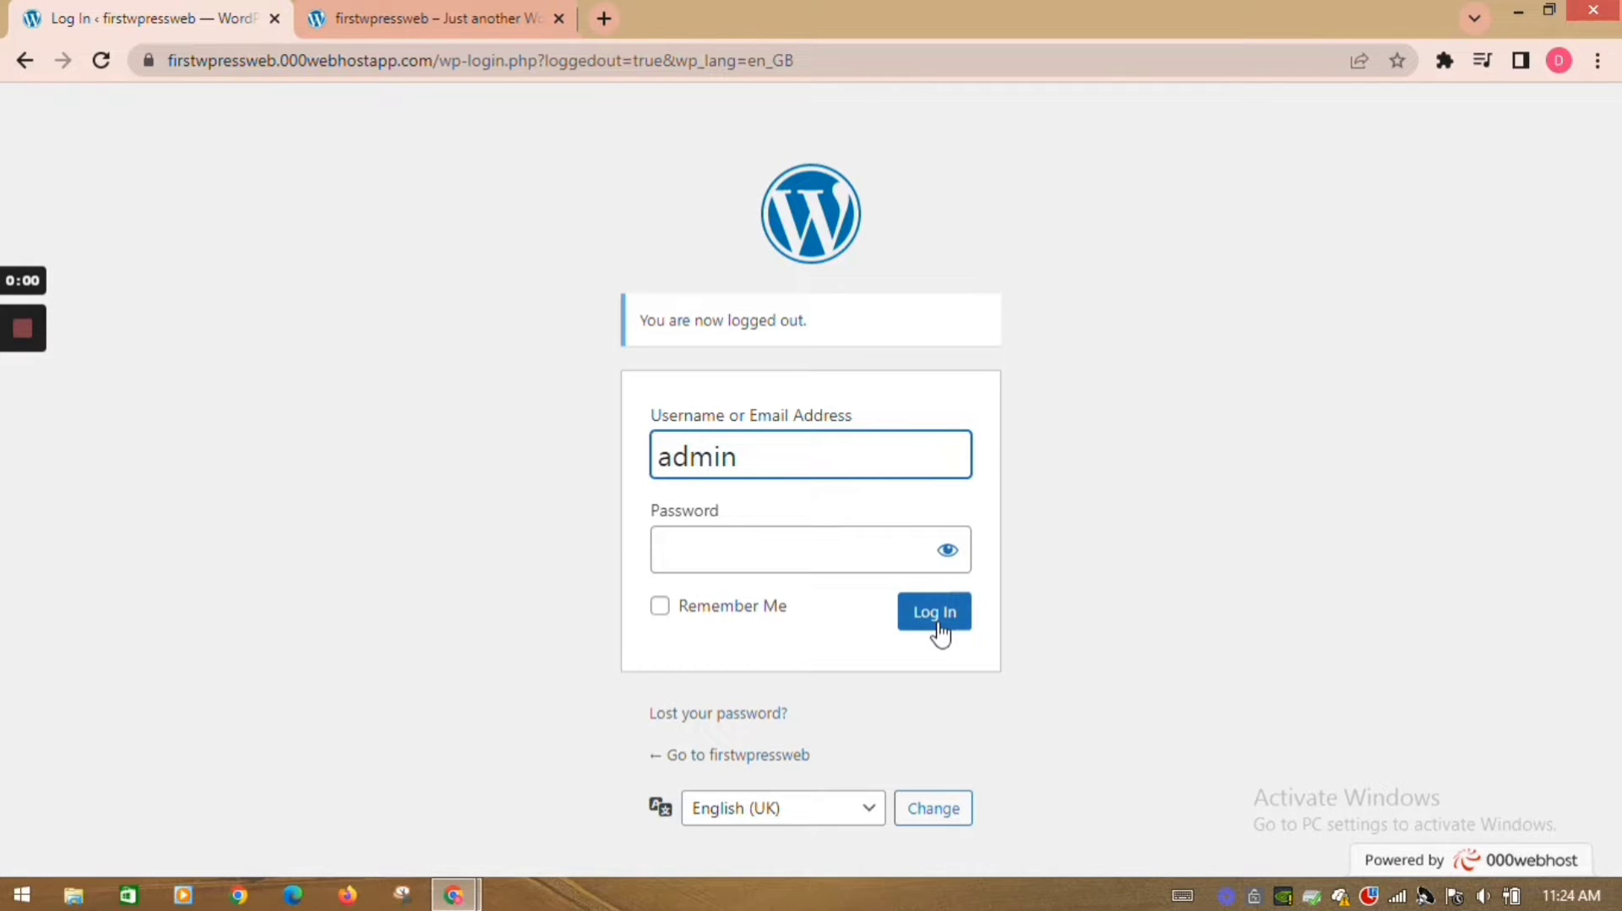
Step: Log in to the WordPress admin with the admin password
left_click(936, 614)
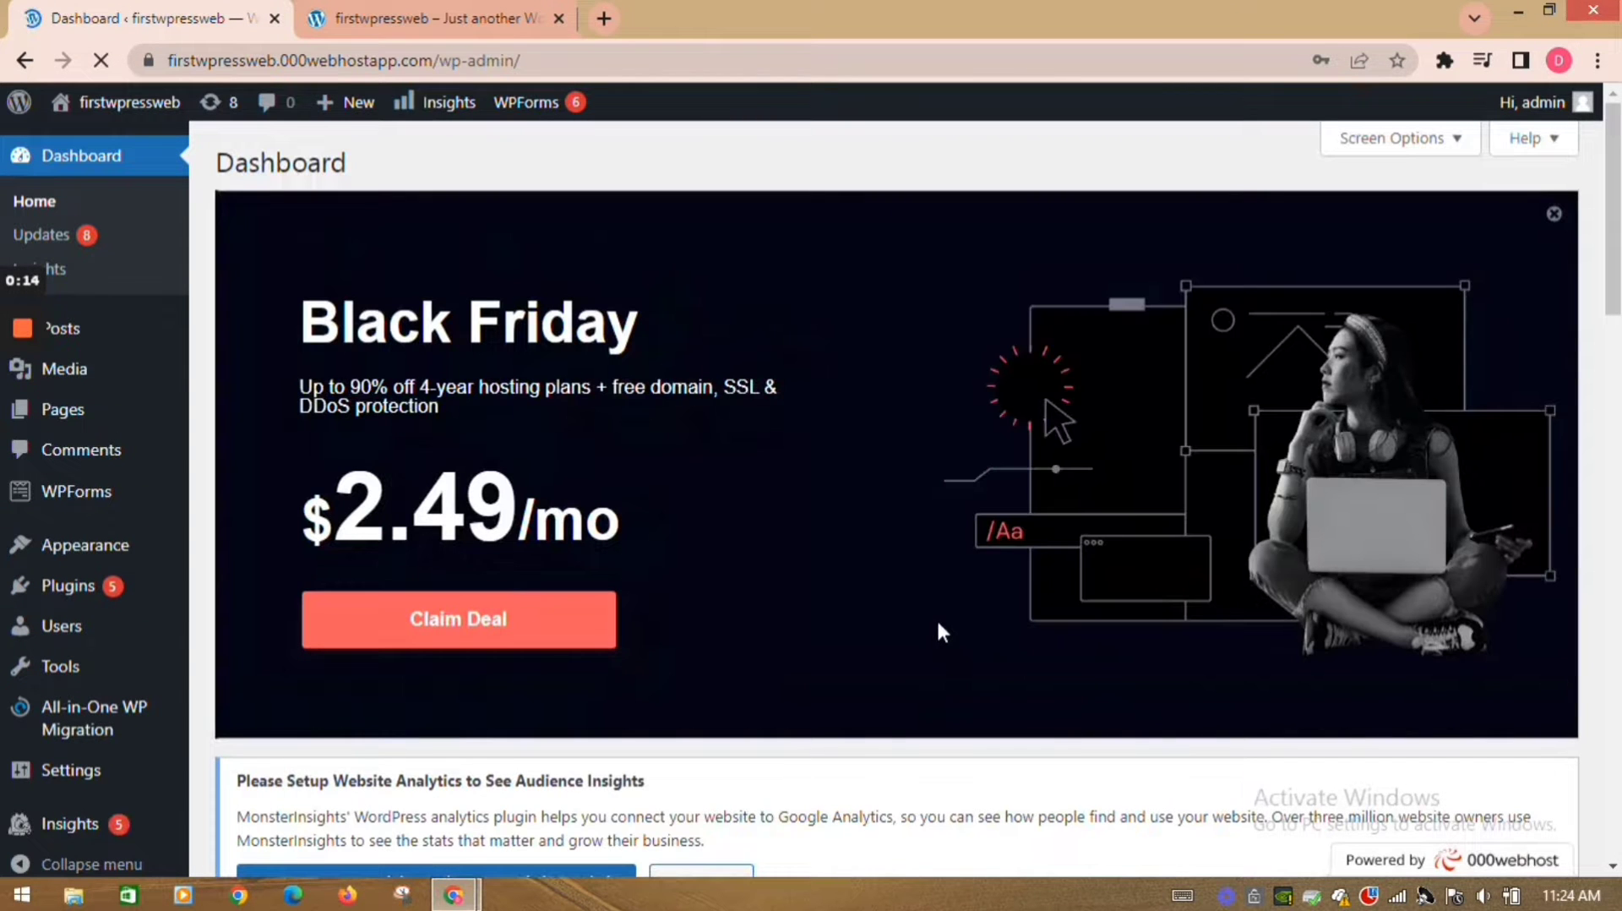
mouse_move(230, 630)
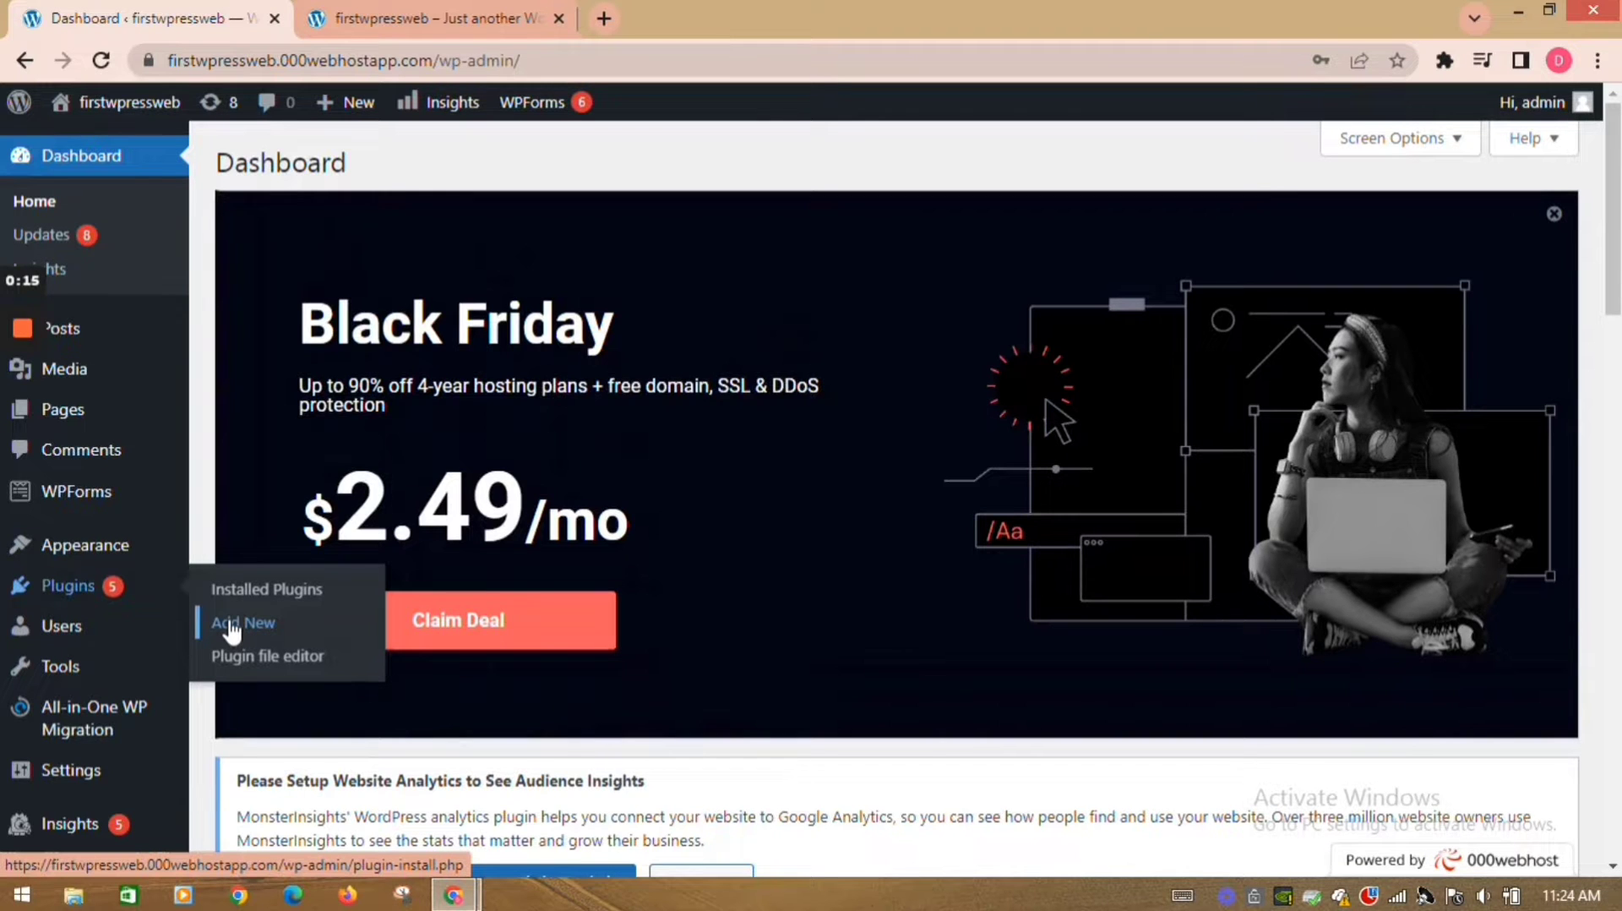
Step: Install the iZooto – Web Push Notifications plugin from Plugins > Add New and activate it
left_click(230, 630)
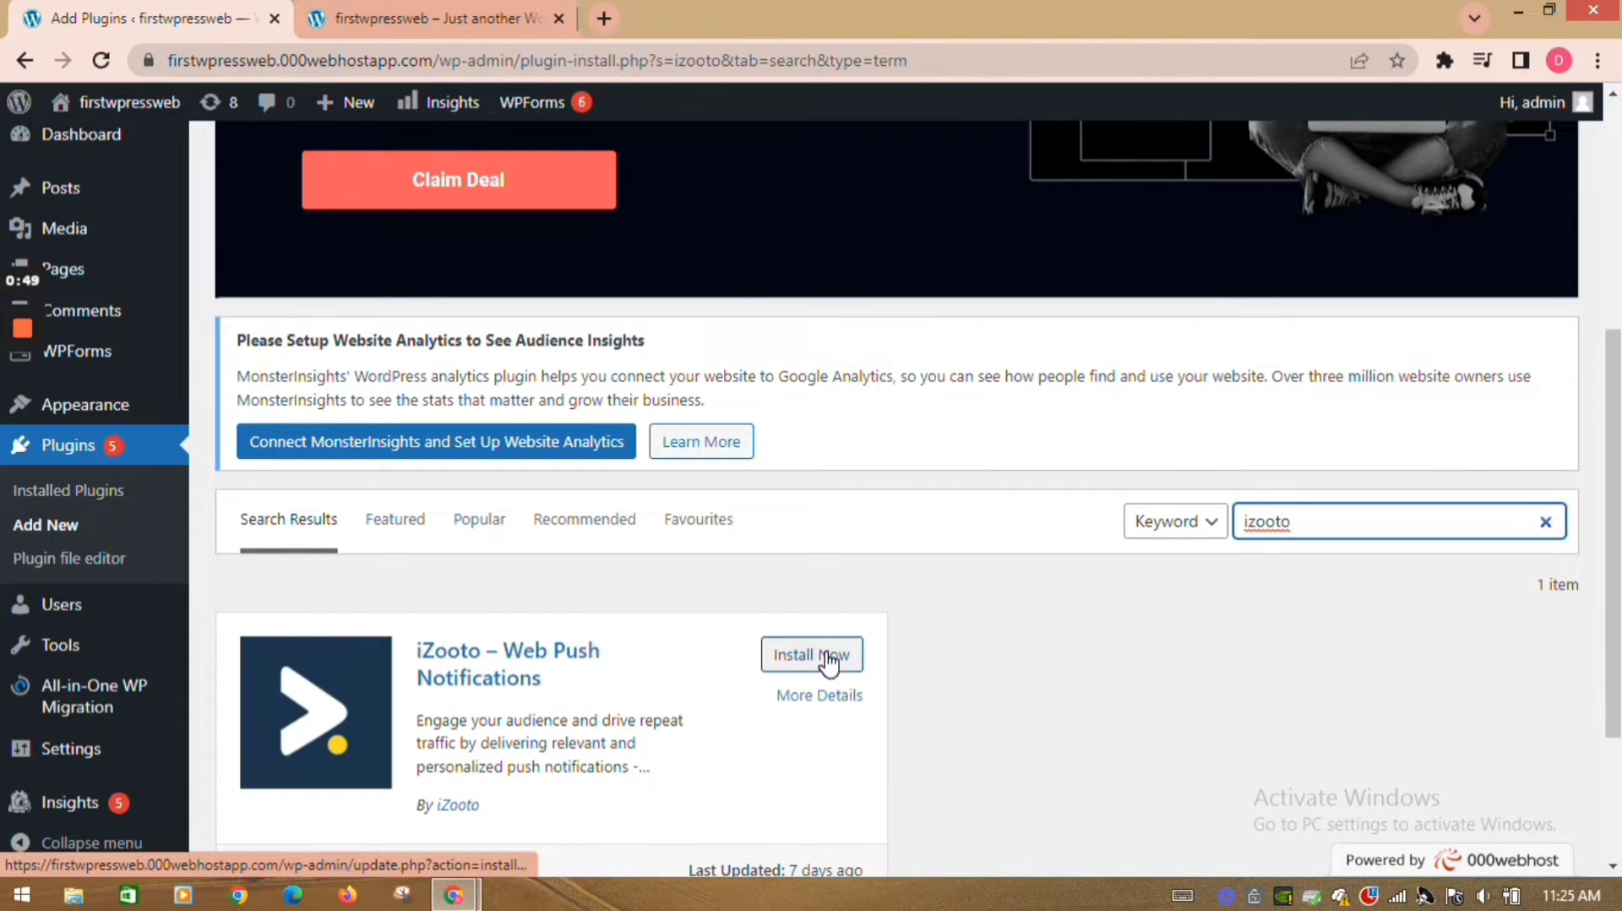
left_click(829, 663)
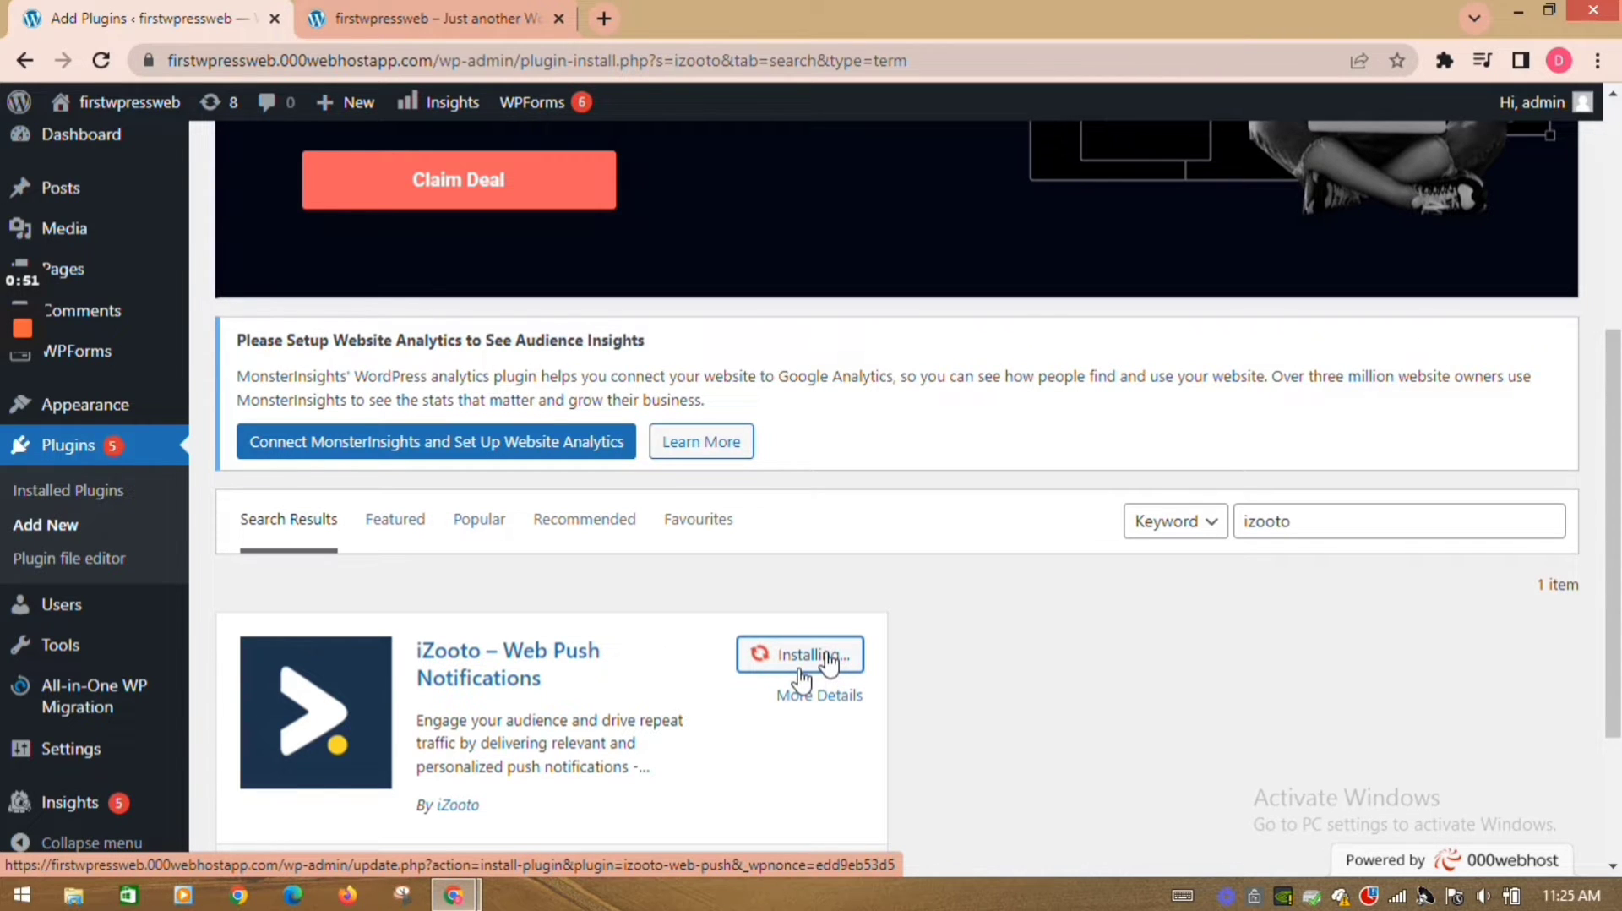
left_click(813, 671)
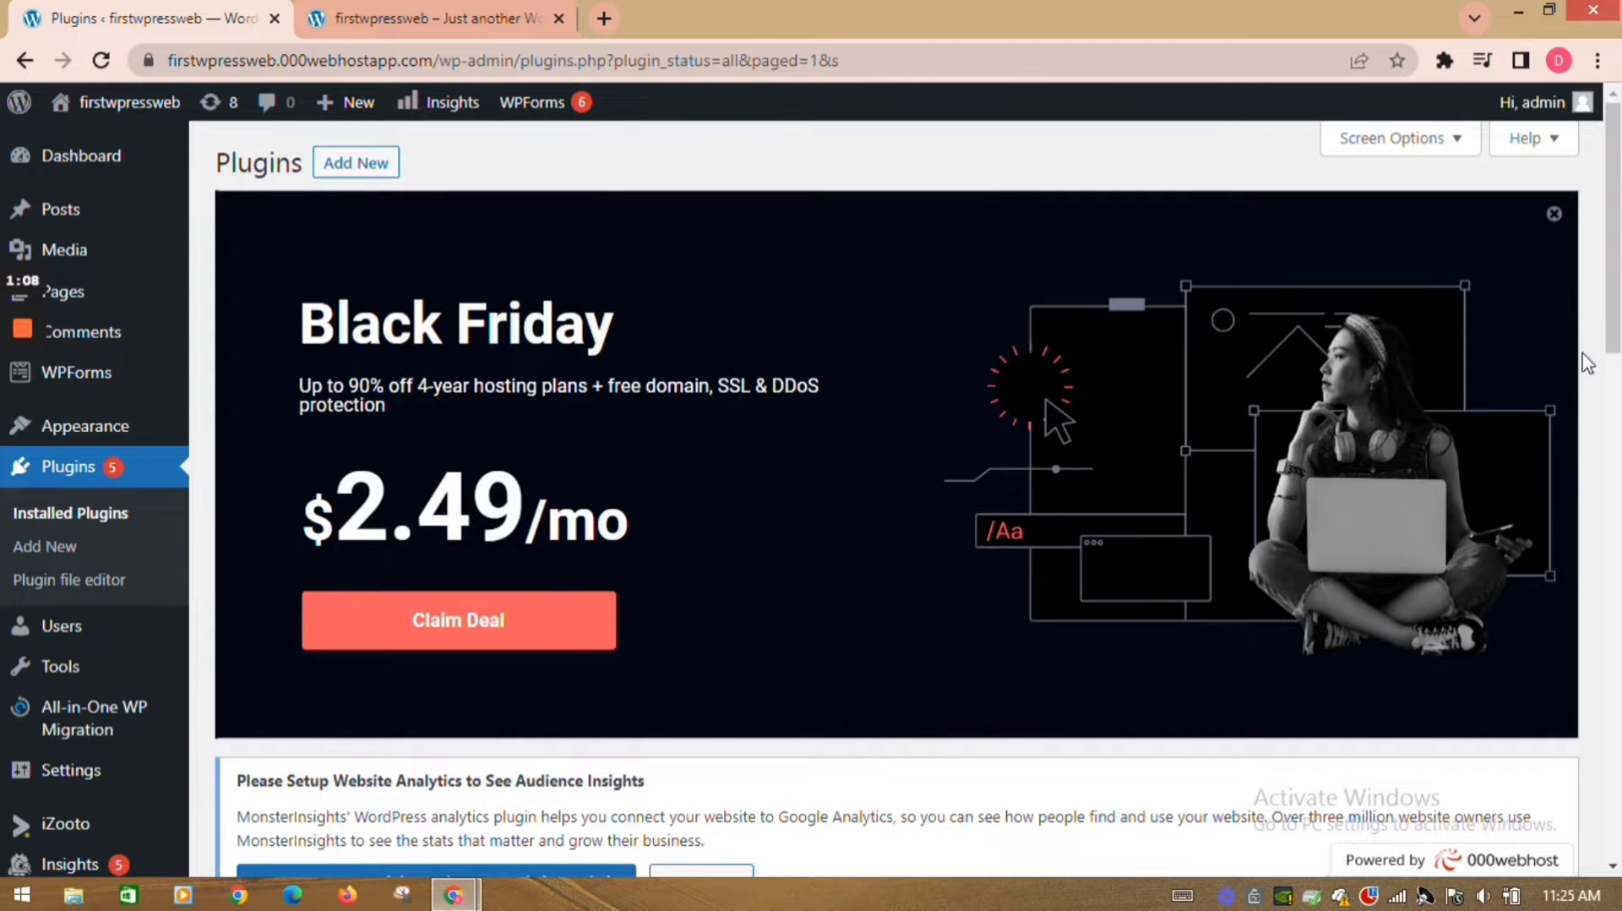
Step: Filter the installed plugins by 'izooto', then open the iZooto sign-in page
left_click(1612, 372)
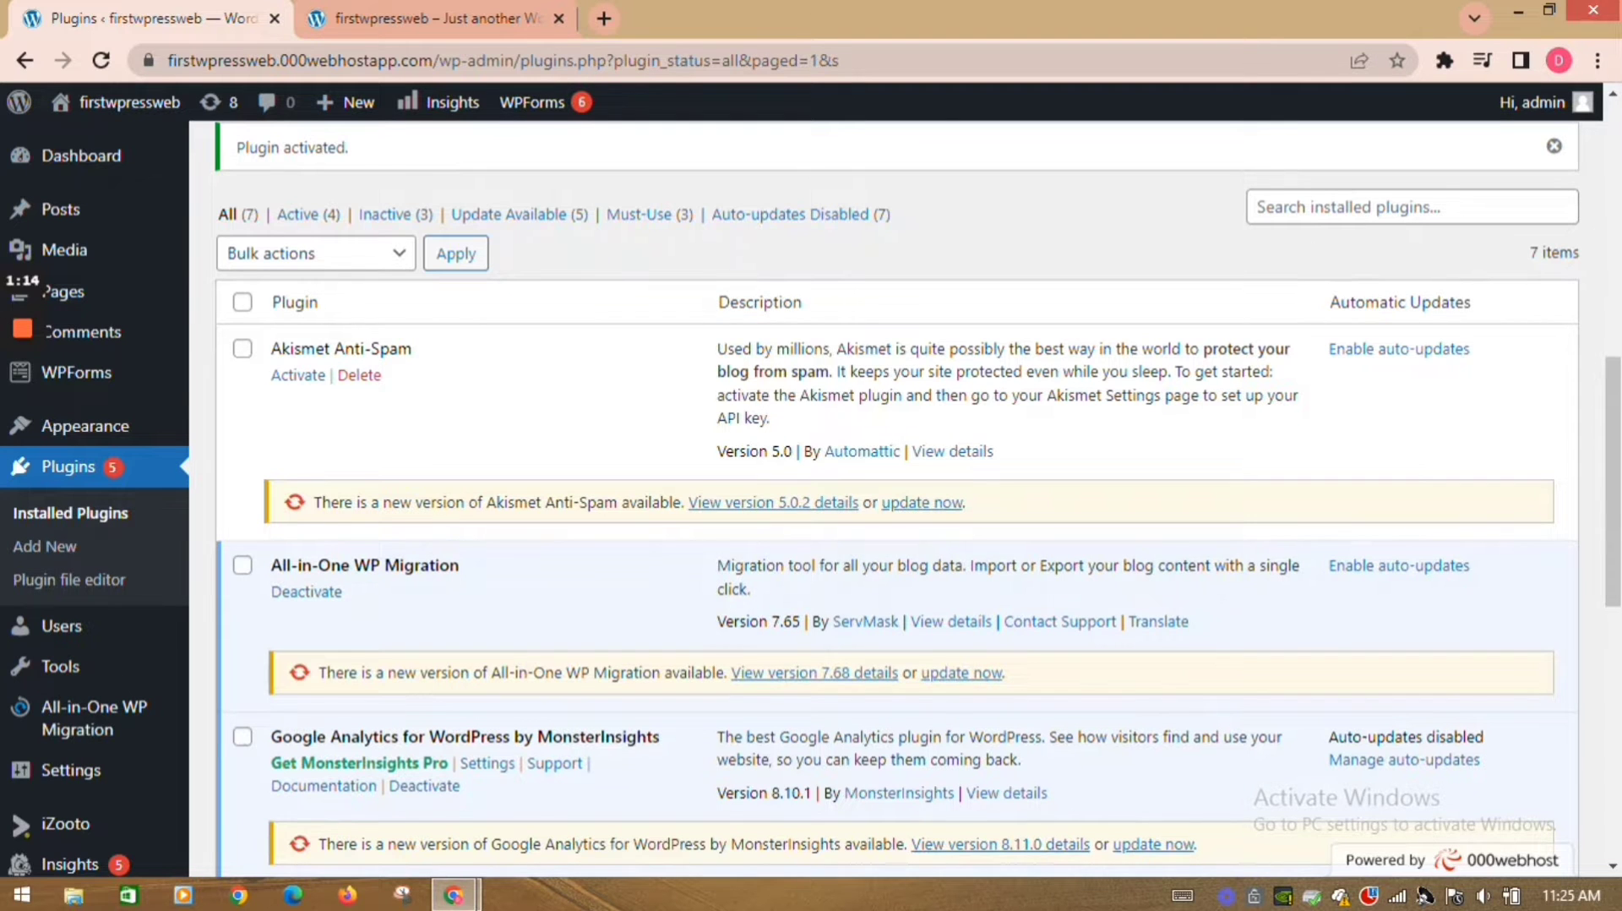
left_click(1321, 210)
type("izooto")
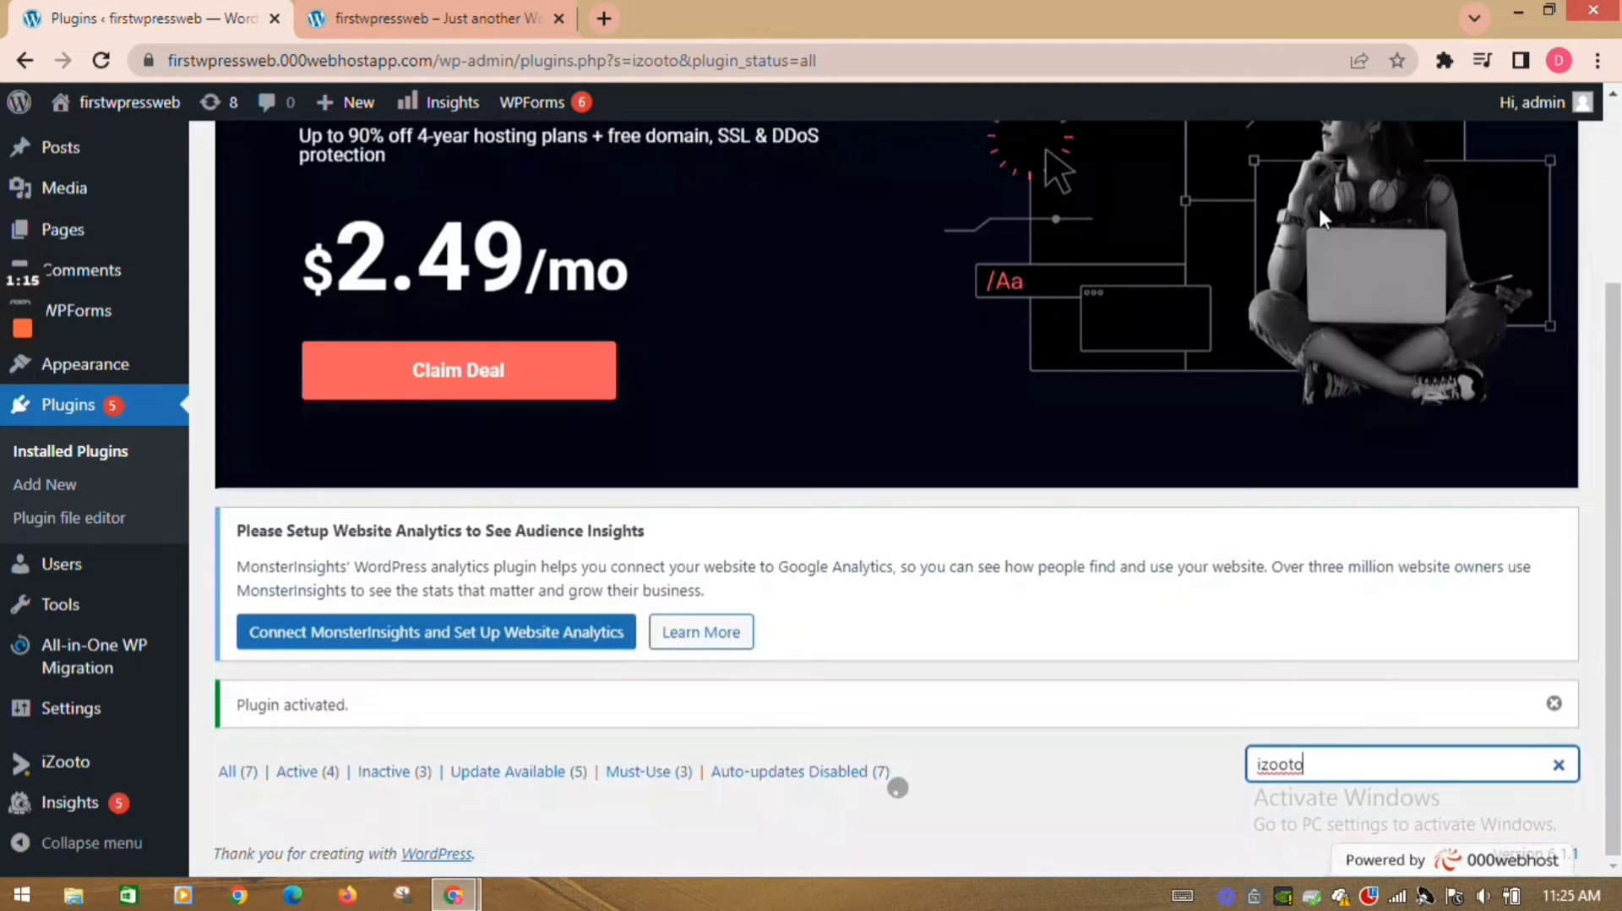
scroll(1320, 218, "down", 4)
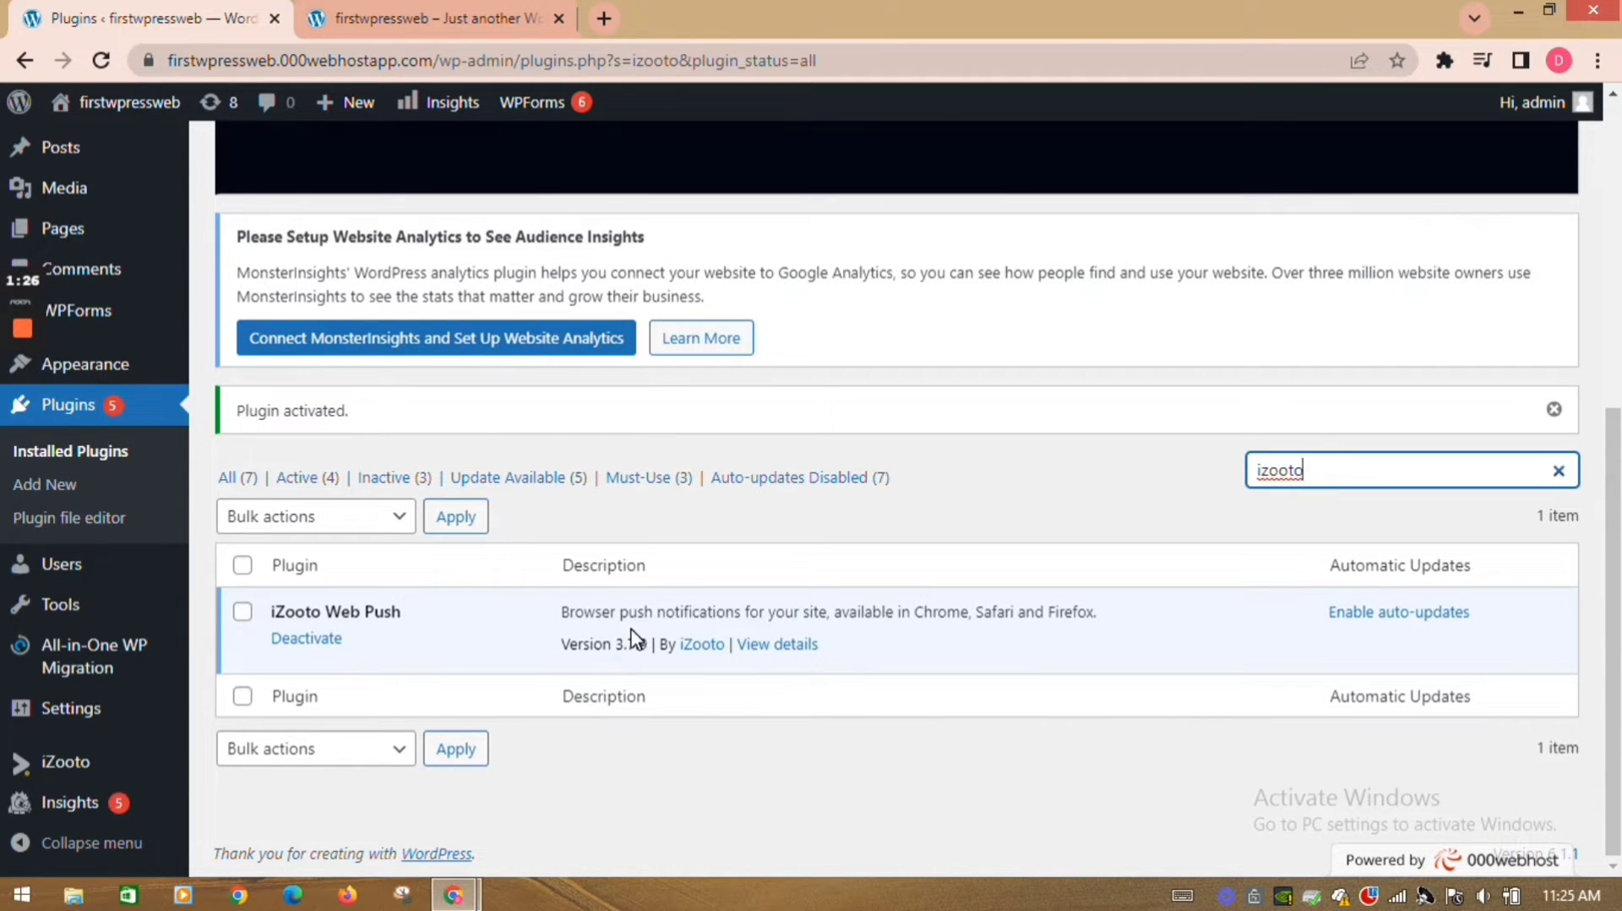
left_click(29, 323)
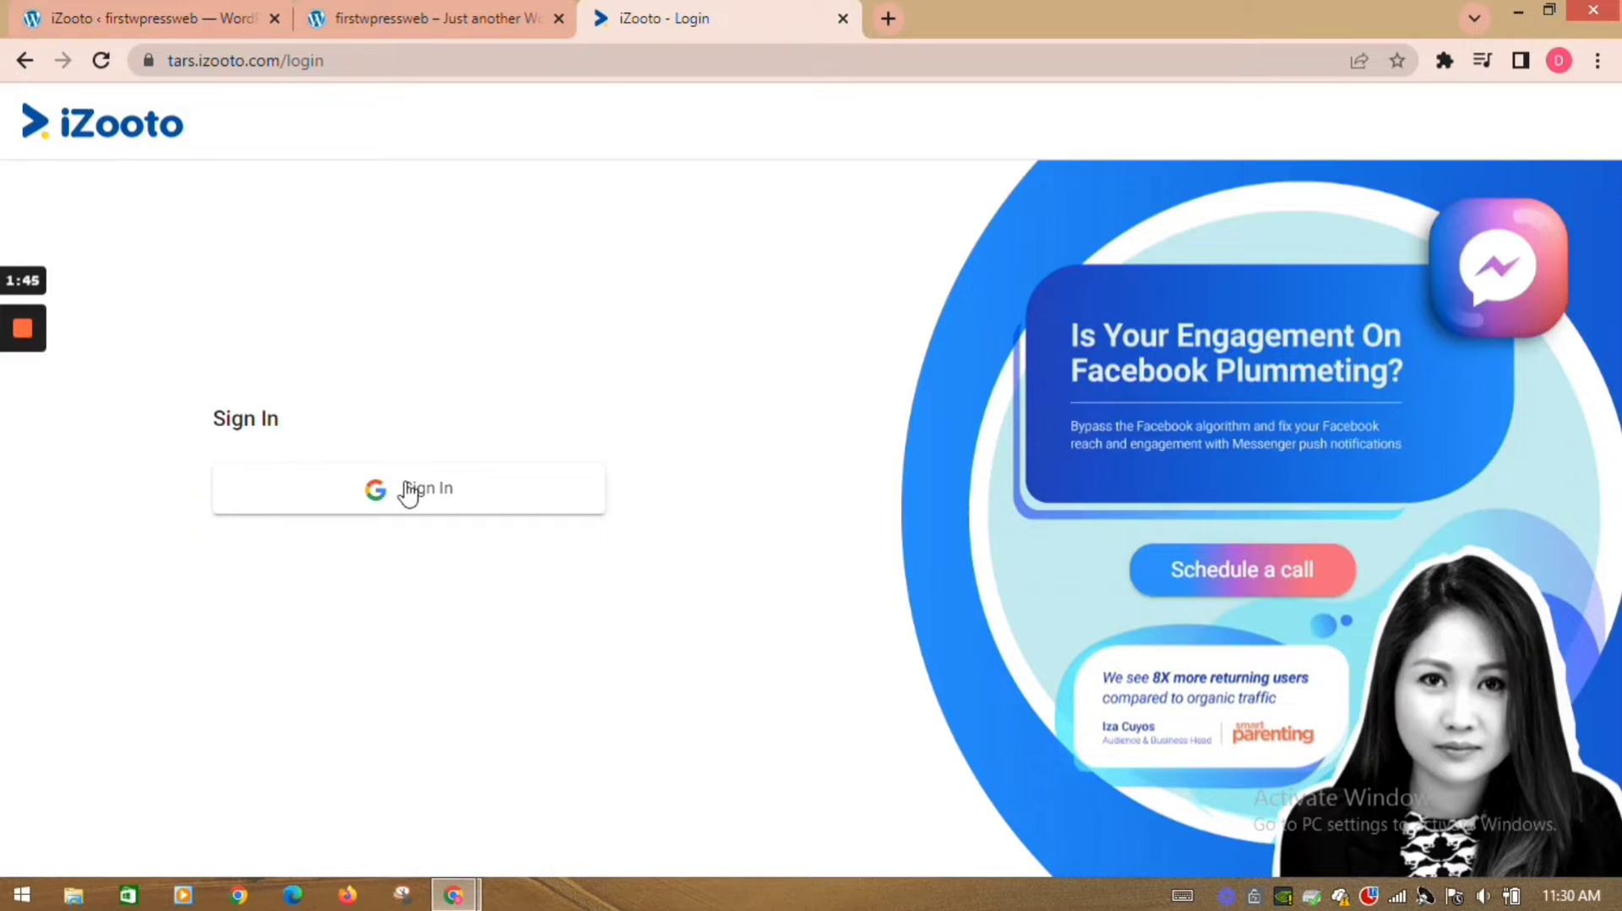
Step: Sign in to iZooto with Google and switch to the firstwpressweb project
left_click(408, 490)
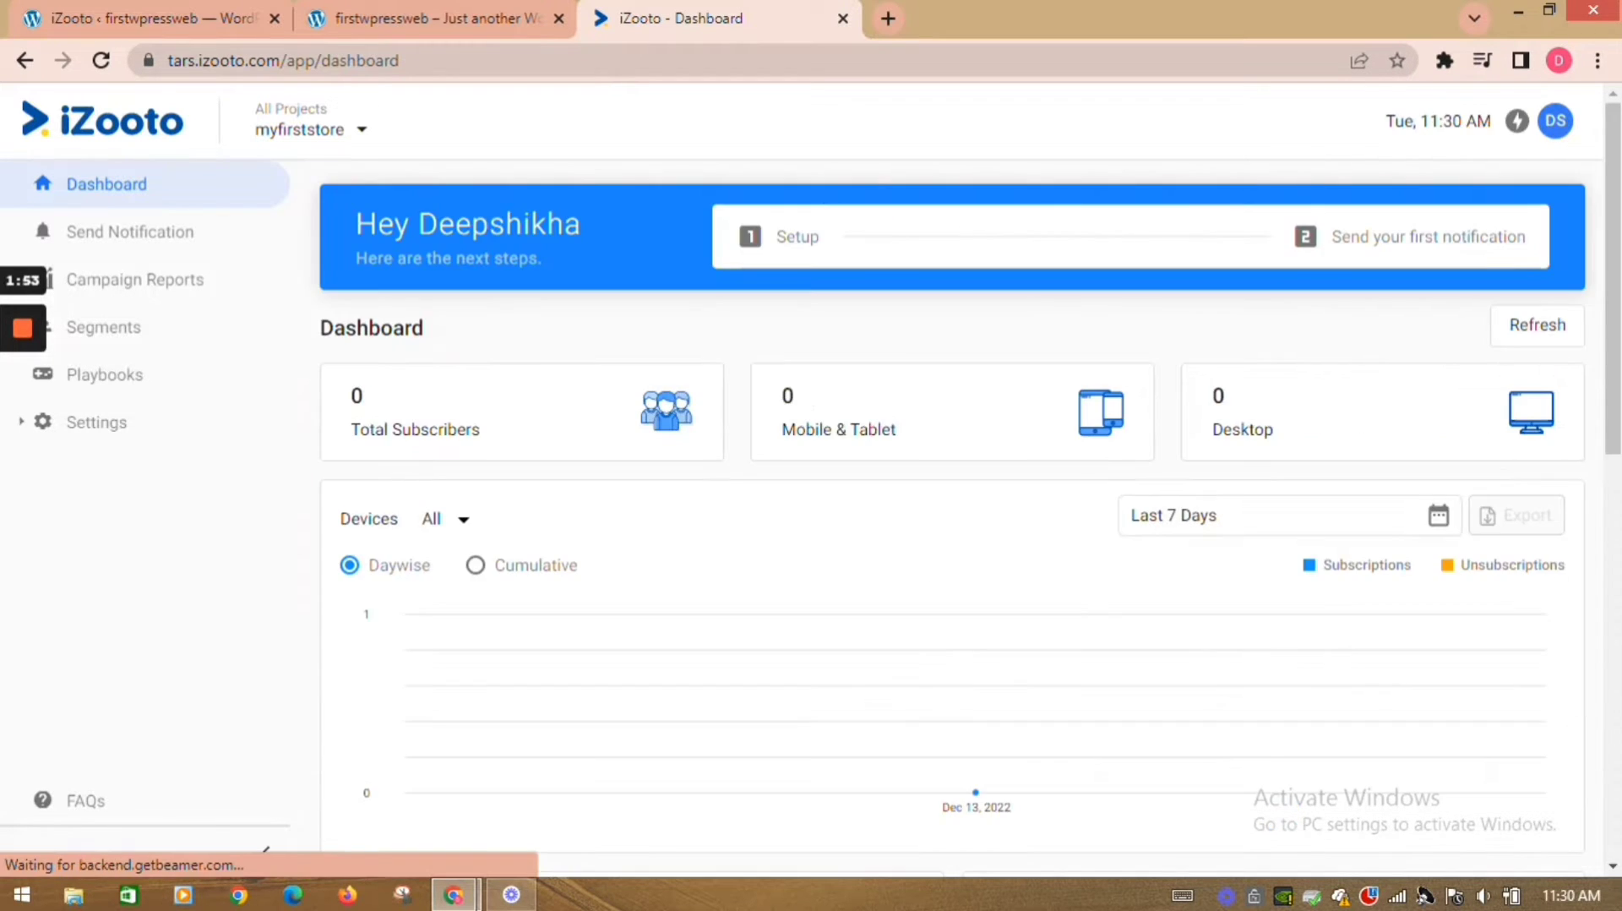
left_click(361, 135)
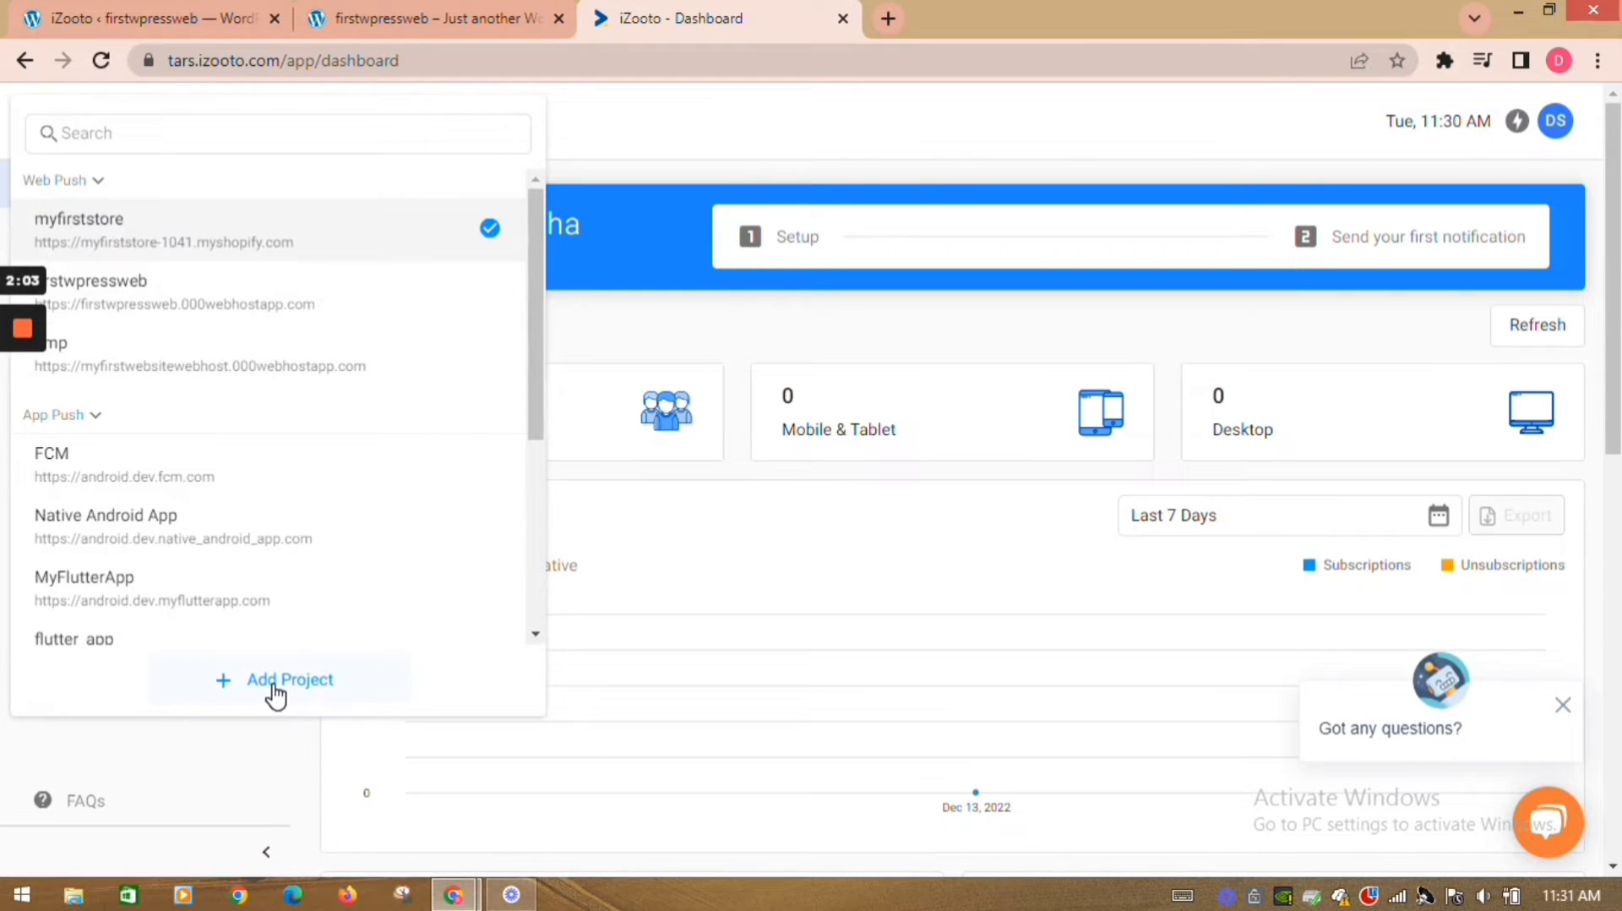
left_click(248, 318)
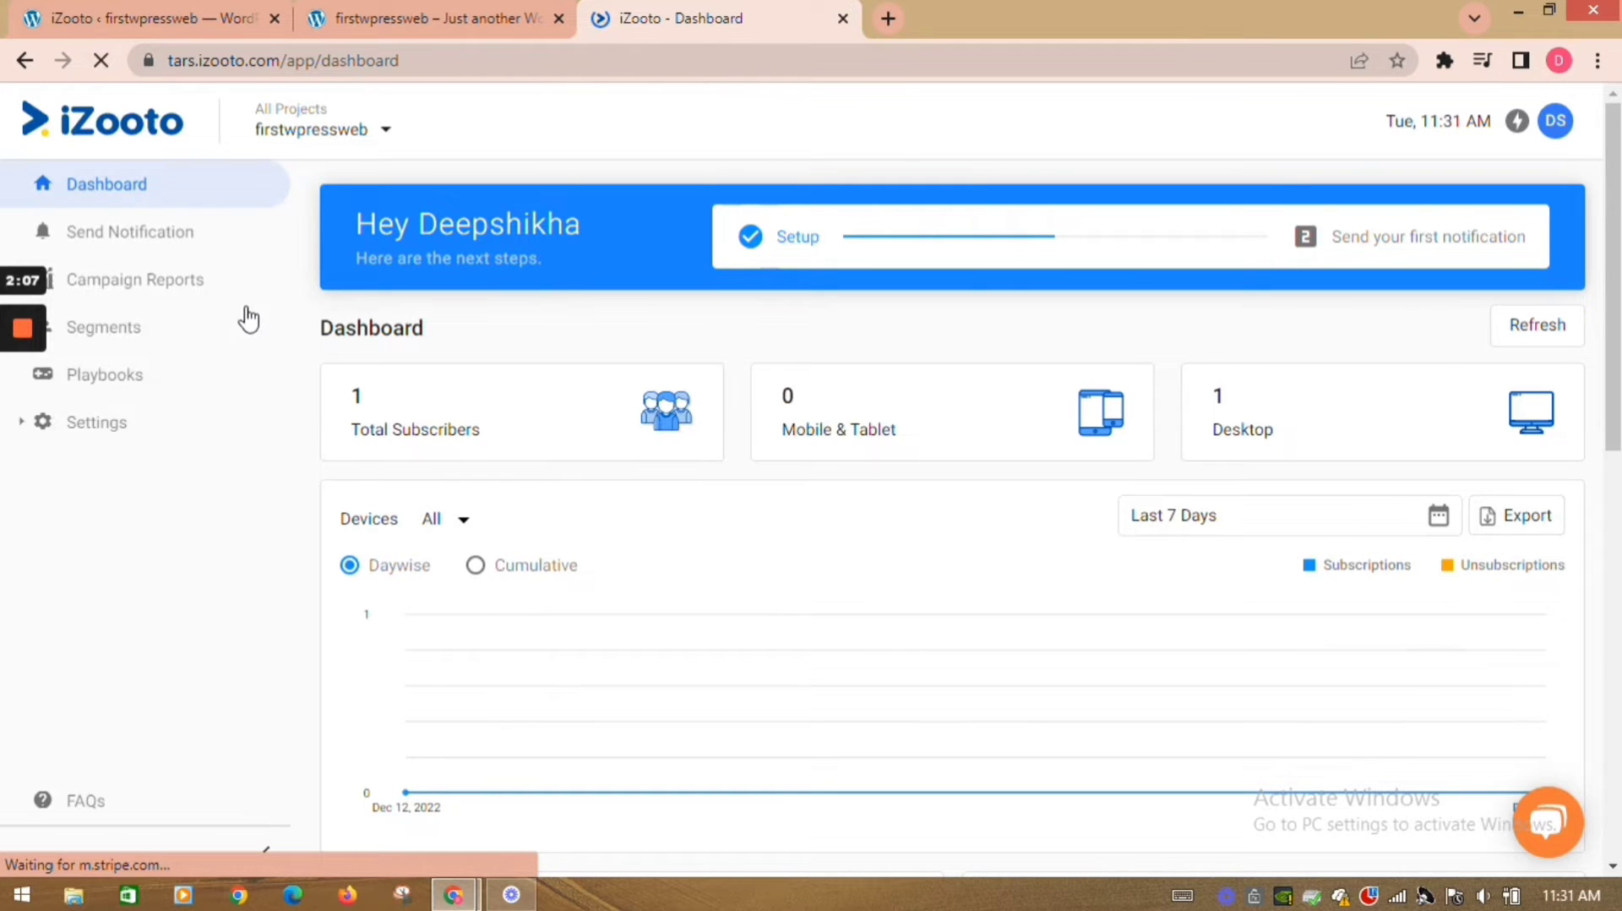
Step: Copy the iZooto App ID from Settings > General, then return to the WordPress tab
left_click(96, 422)
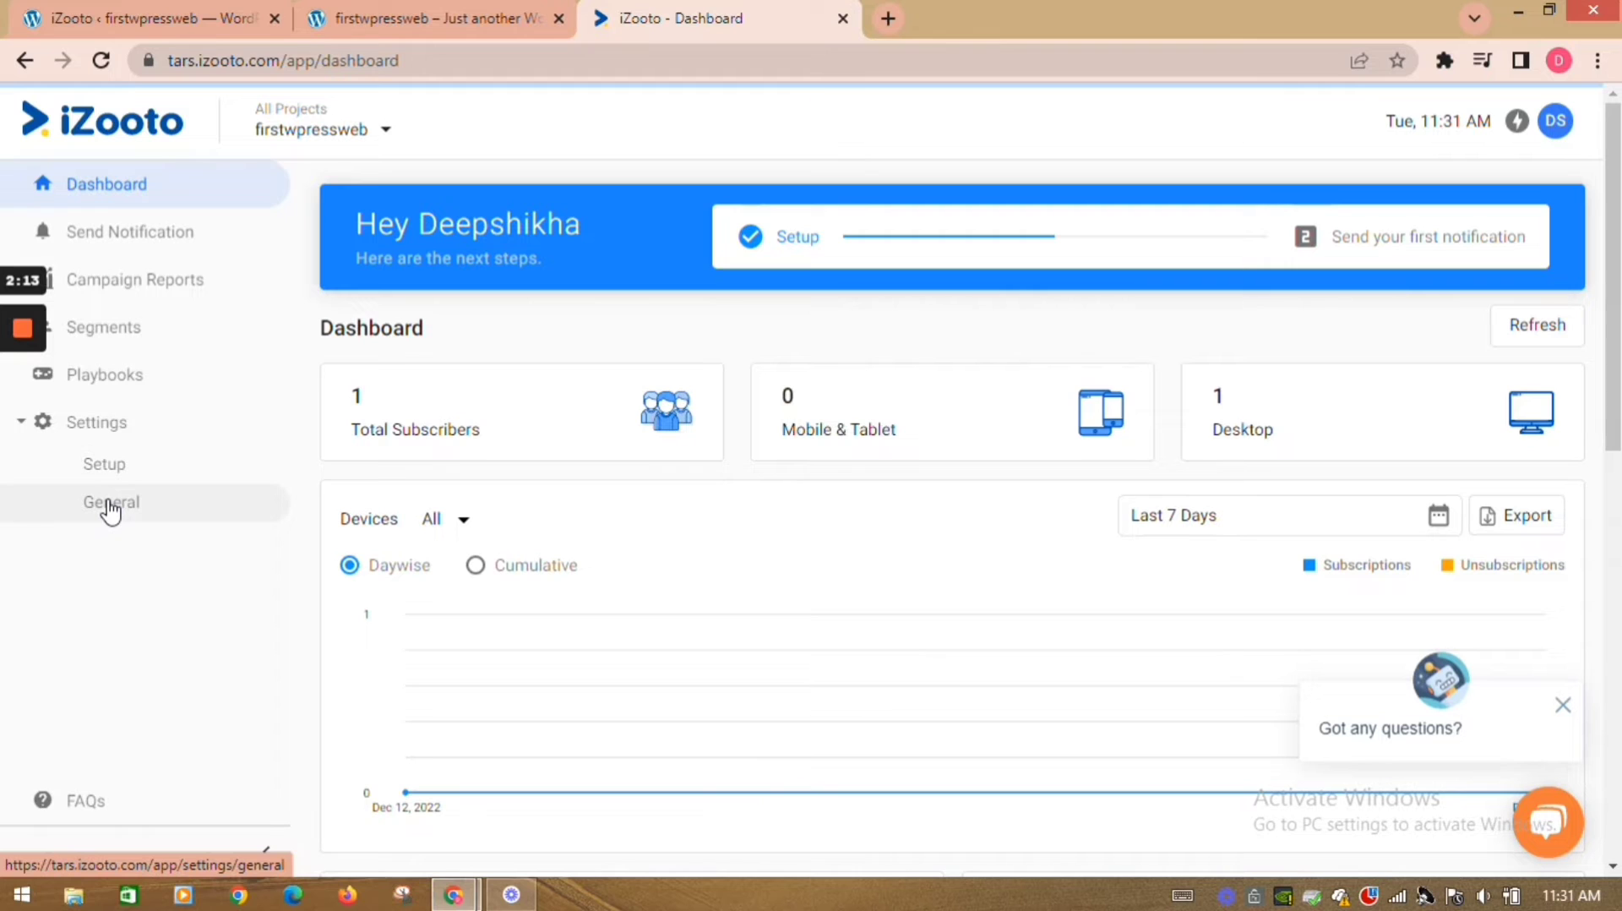
left_click(110, 507)
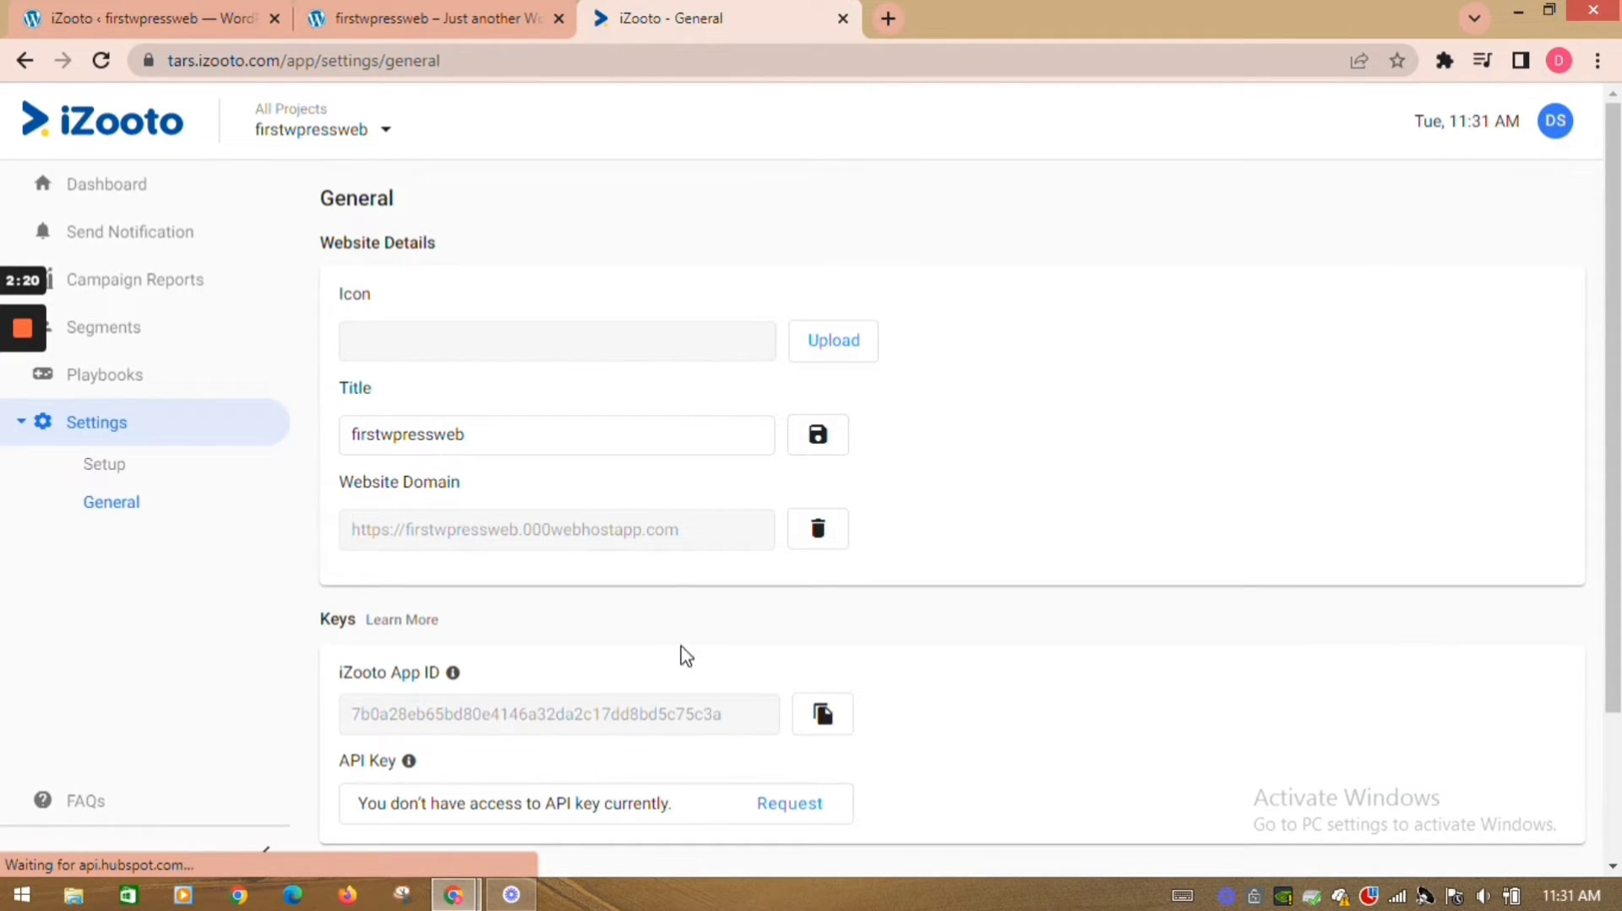
left_click(823, 717)
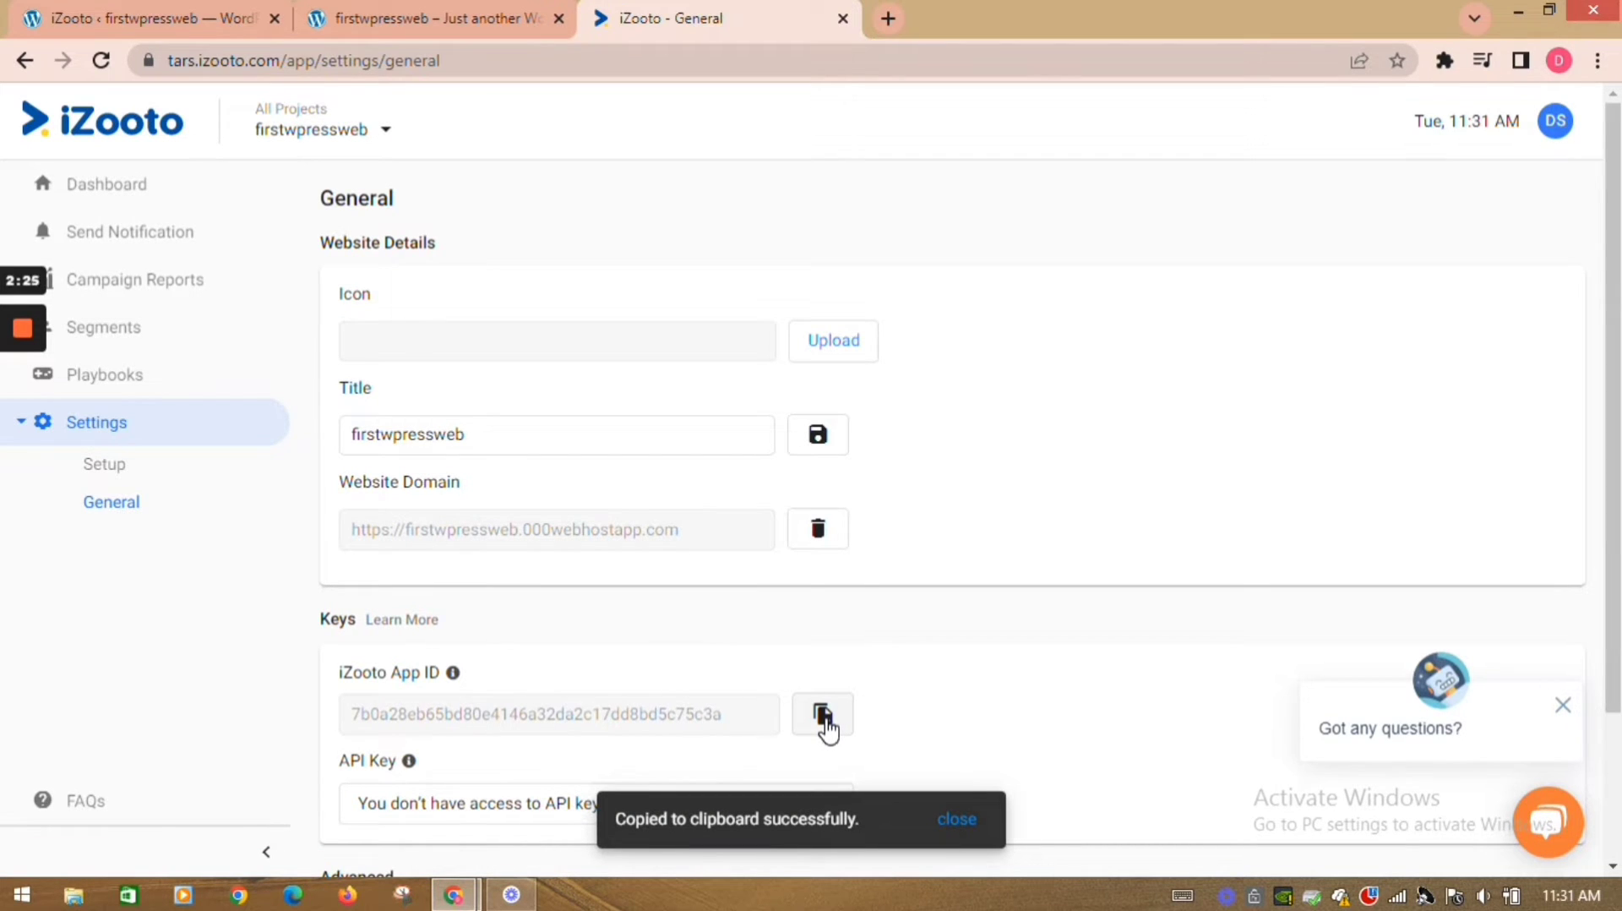
left_click(209, 20)
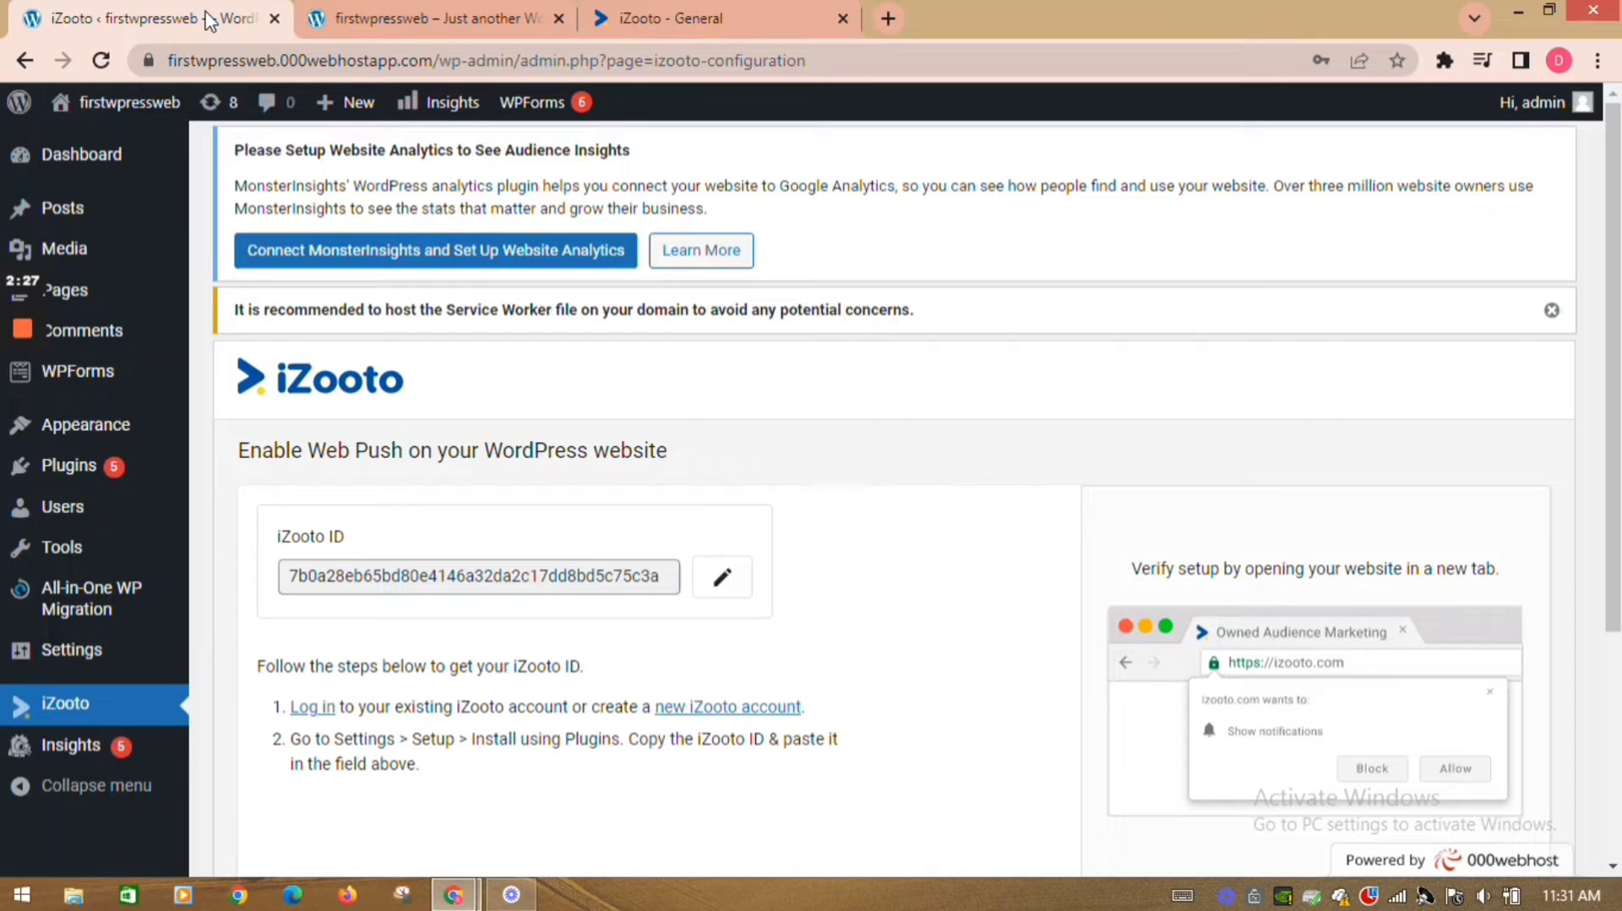
Step: Paste the App ID into the plugin's iZooto ID field, save it, and reload the site
left_click(81, 701)
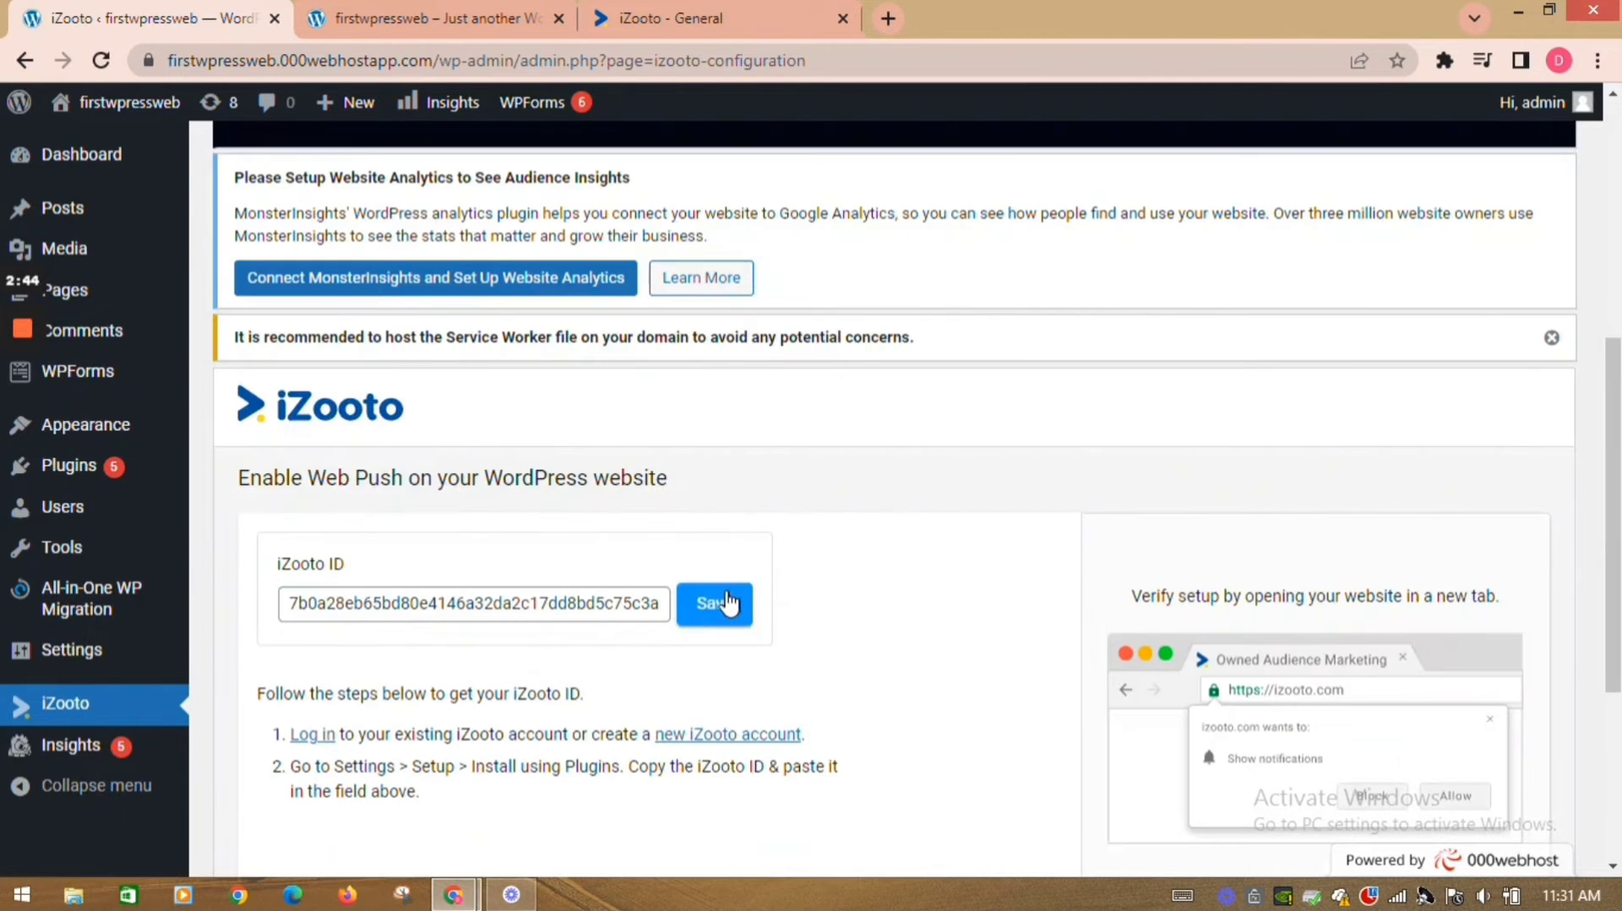
left_click(613, 602)
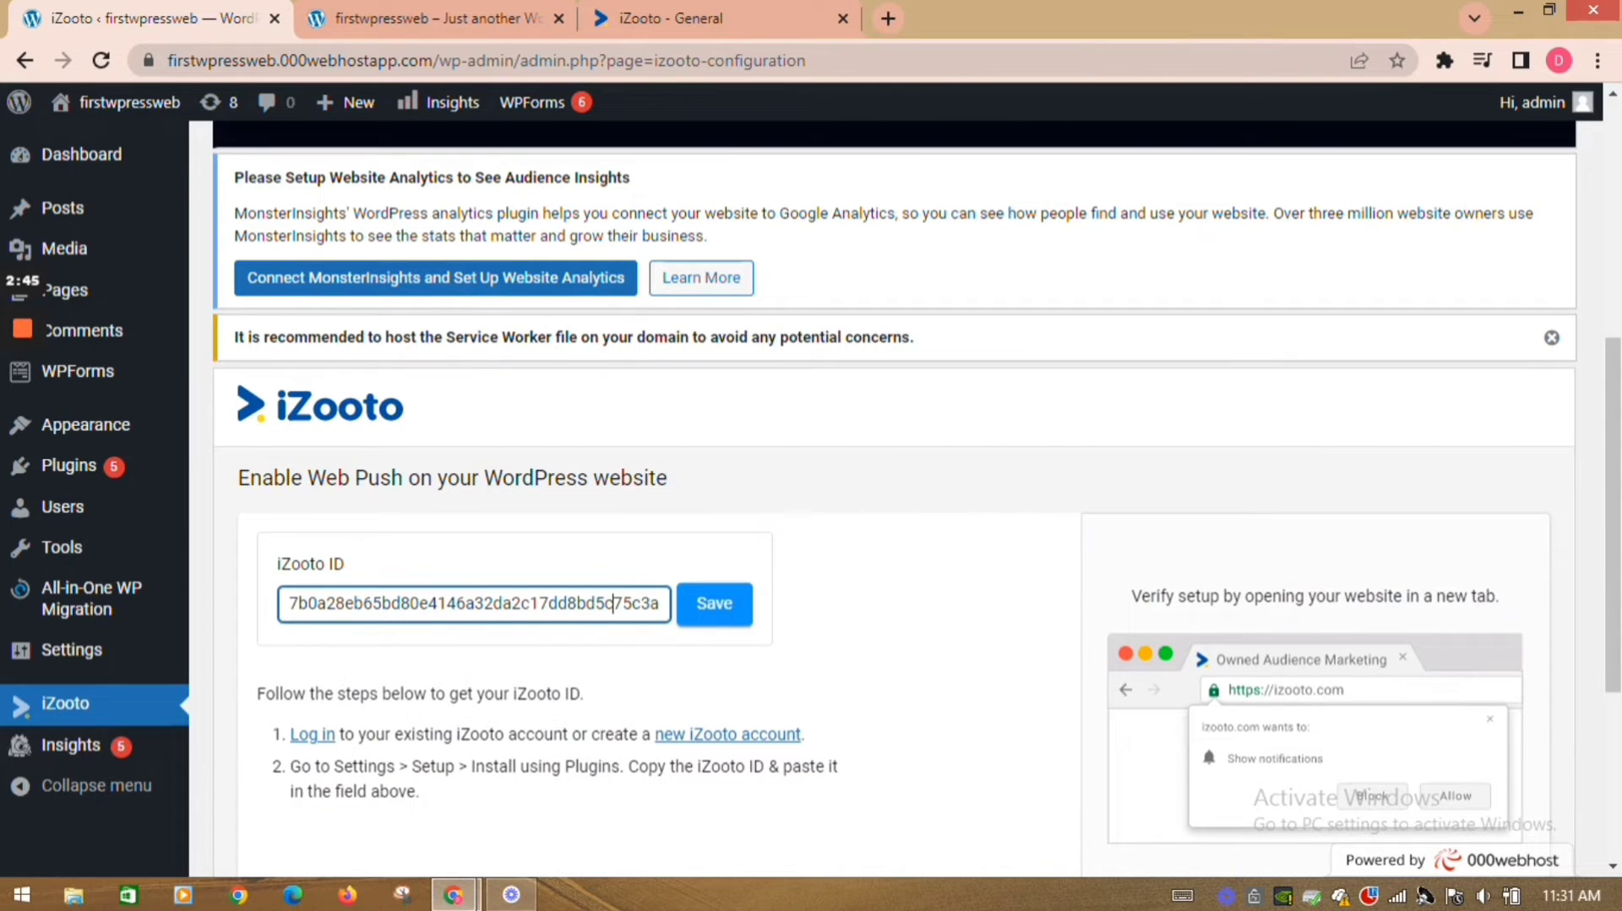
left_click(740, 615)
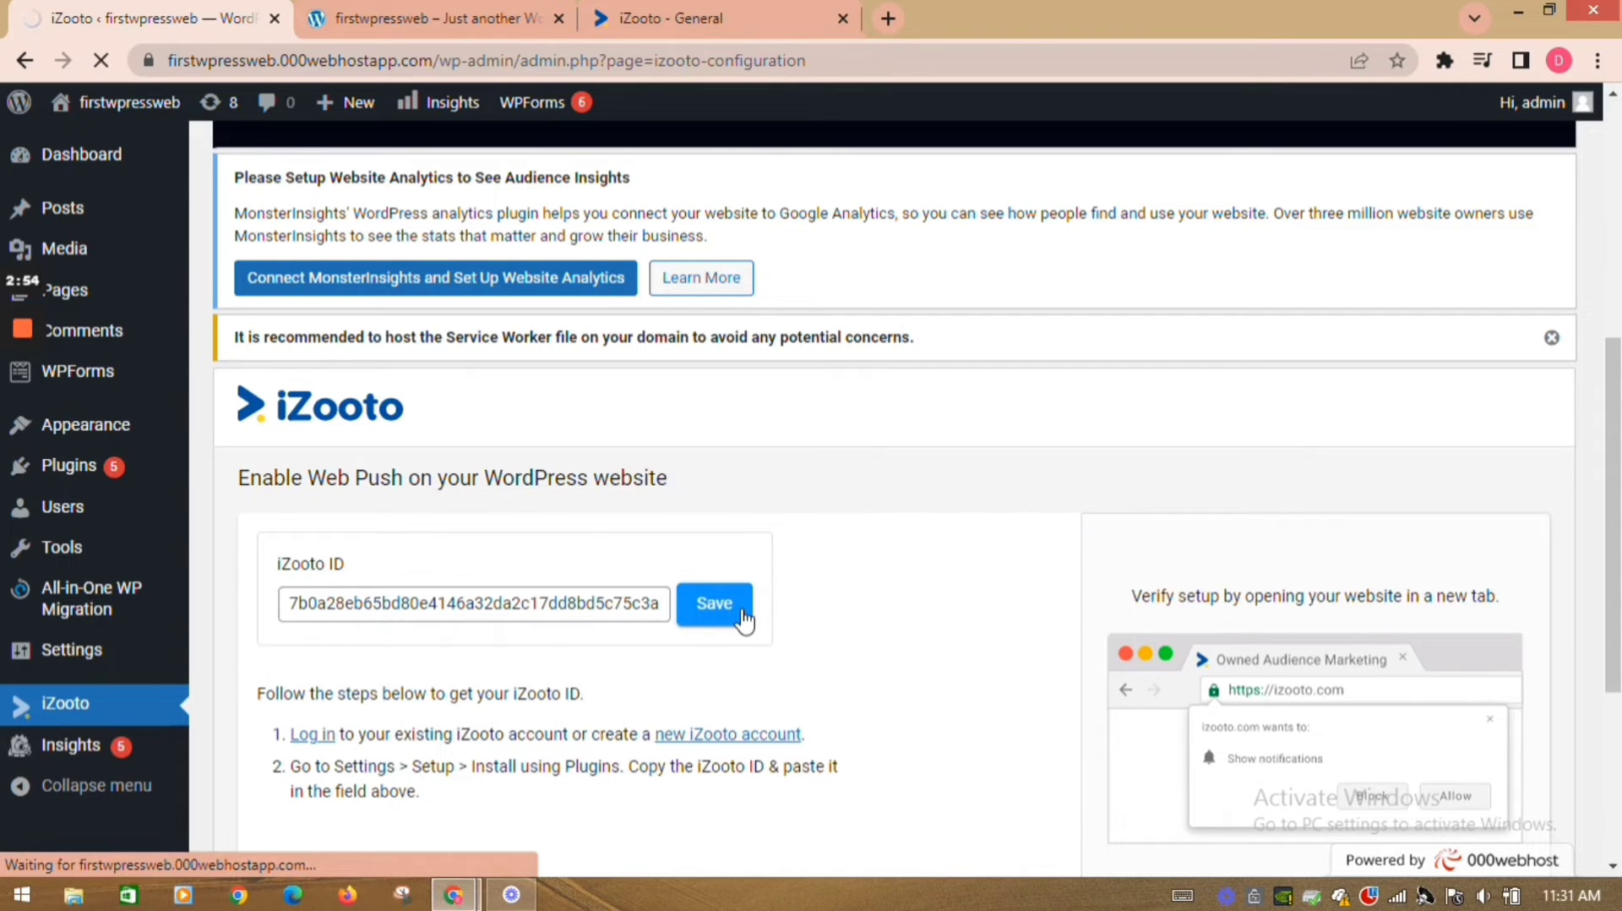
left_click(431, 18)
left_click(498, 123)
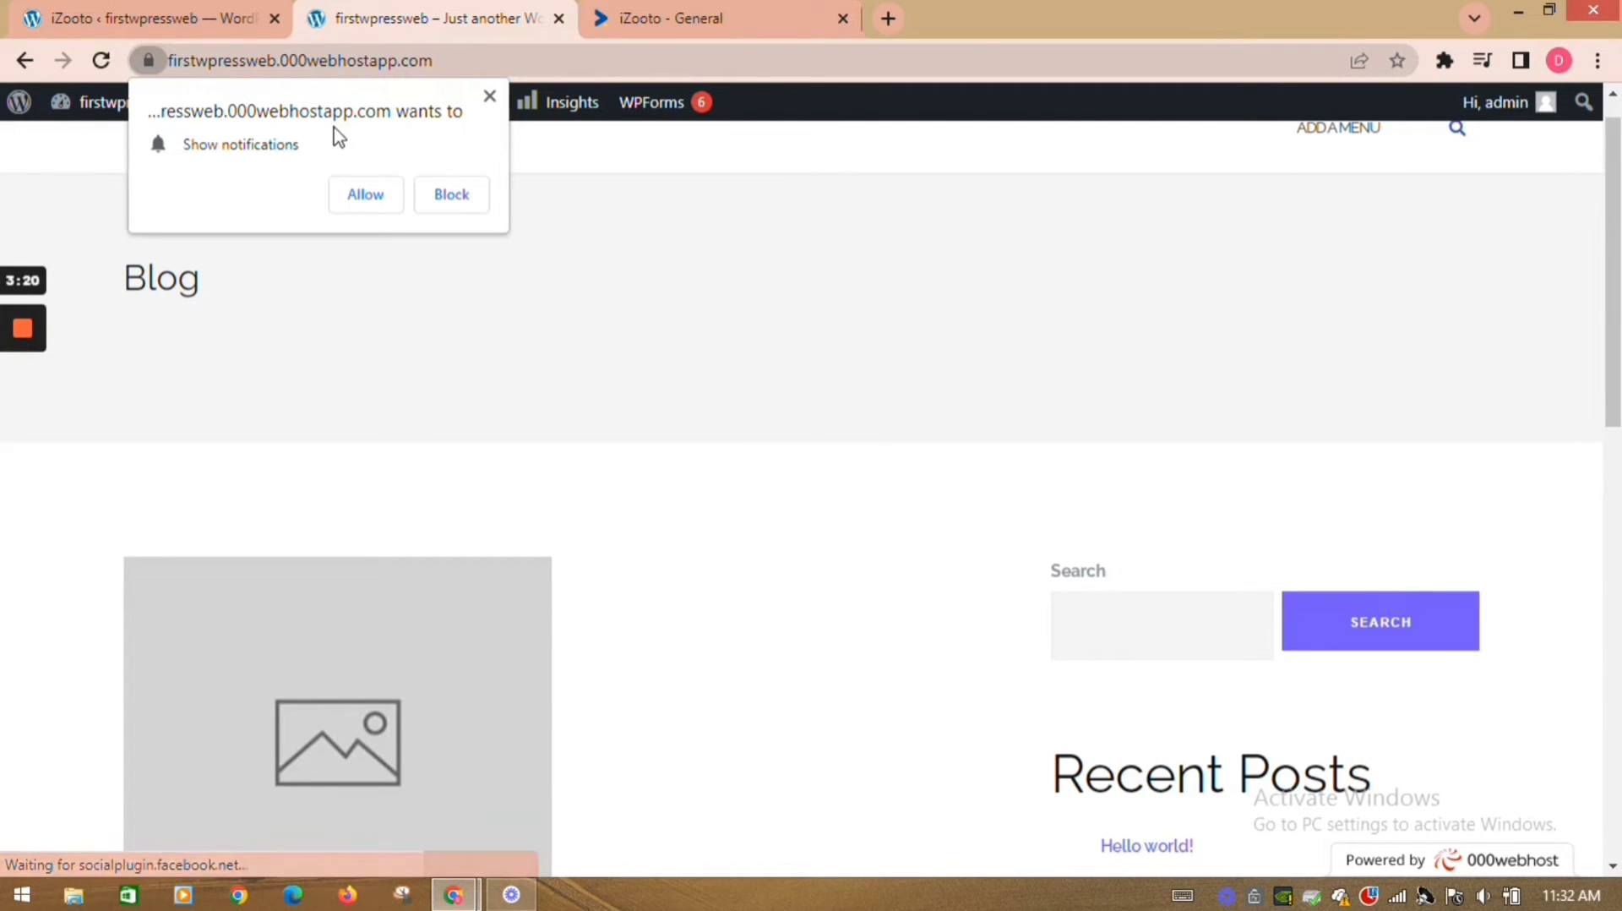
Step: Allow the site to show browser notifications
left_click(364, 196)
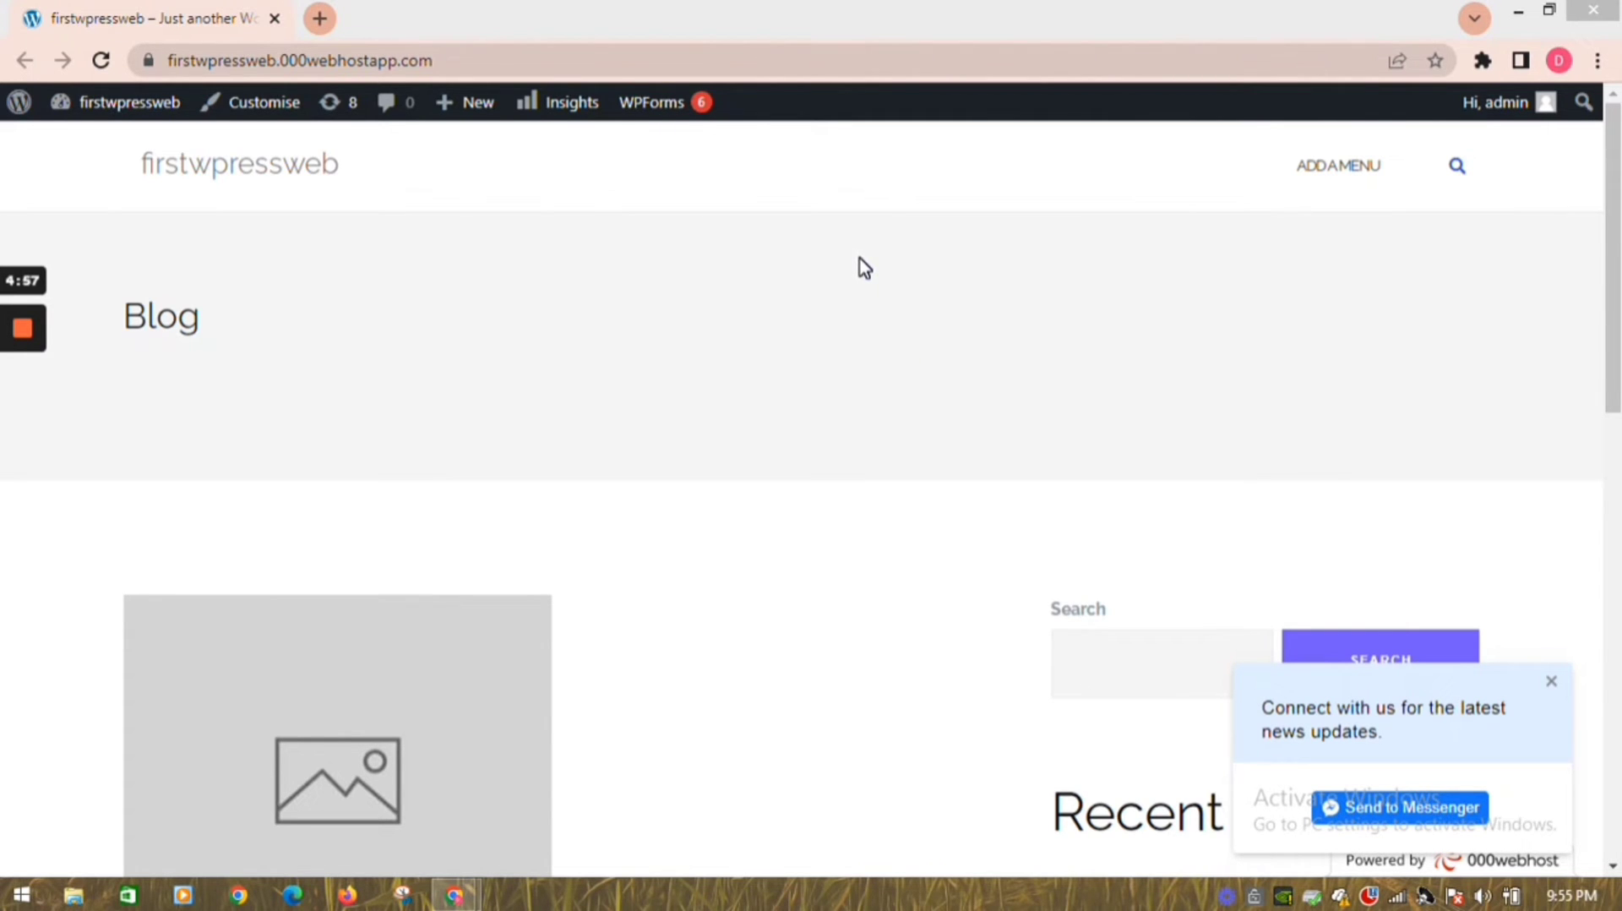
Step: Open DevTools and search the page markup for the 'izooto' script element
right_click(860, 258)
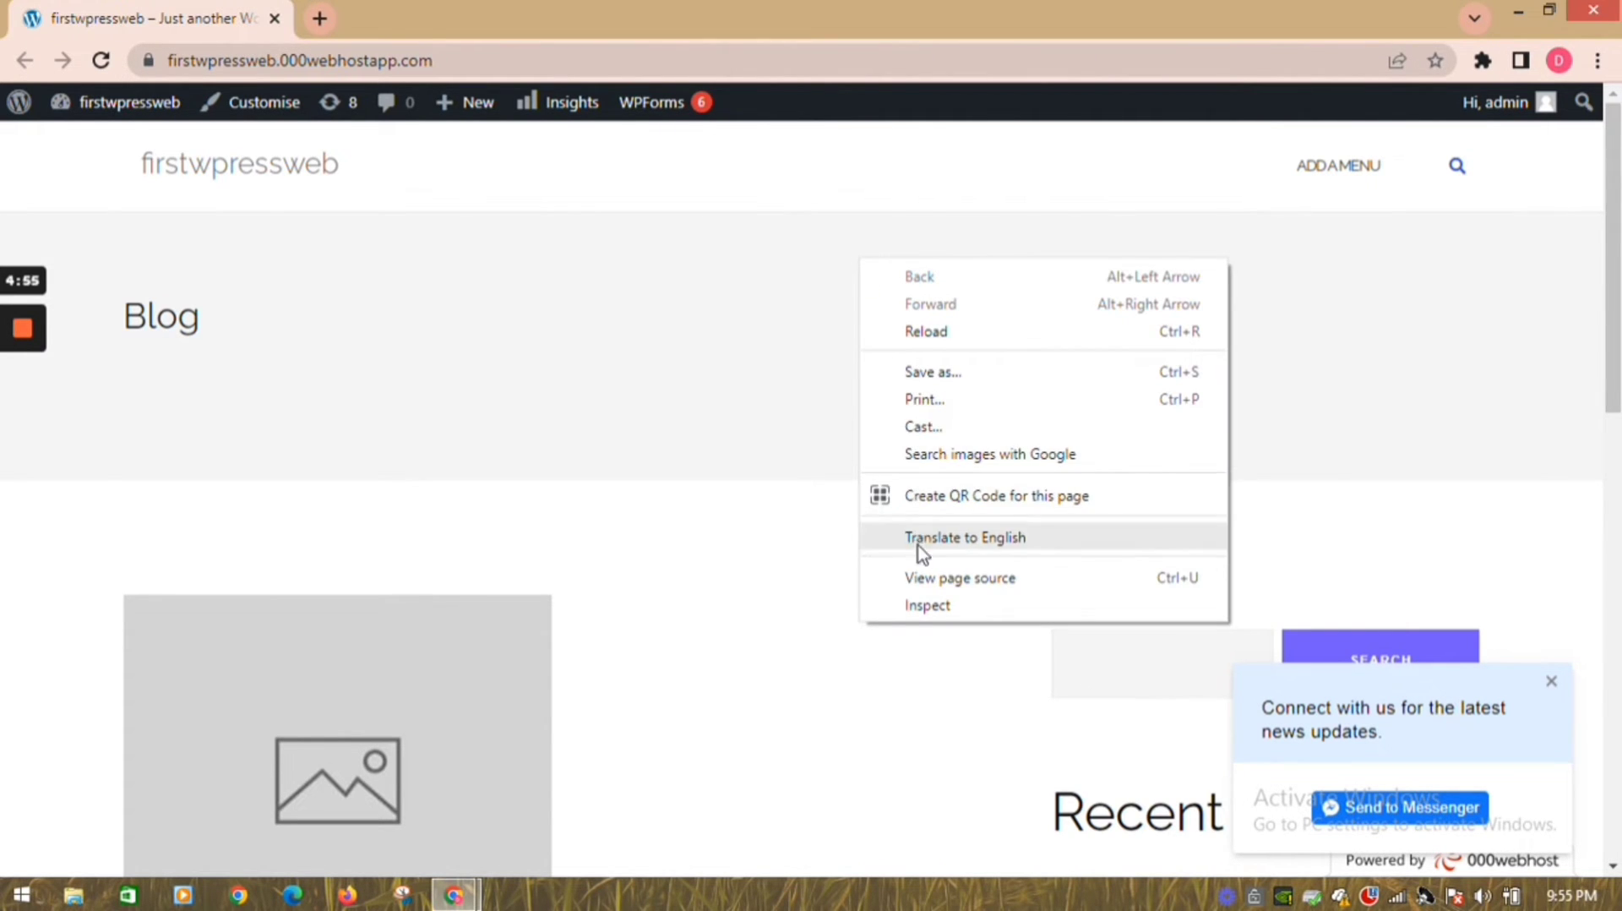
left_click(925, 606)
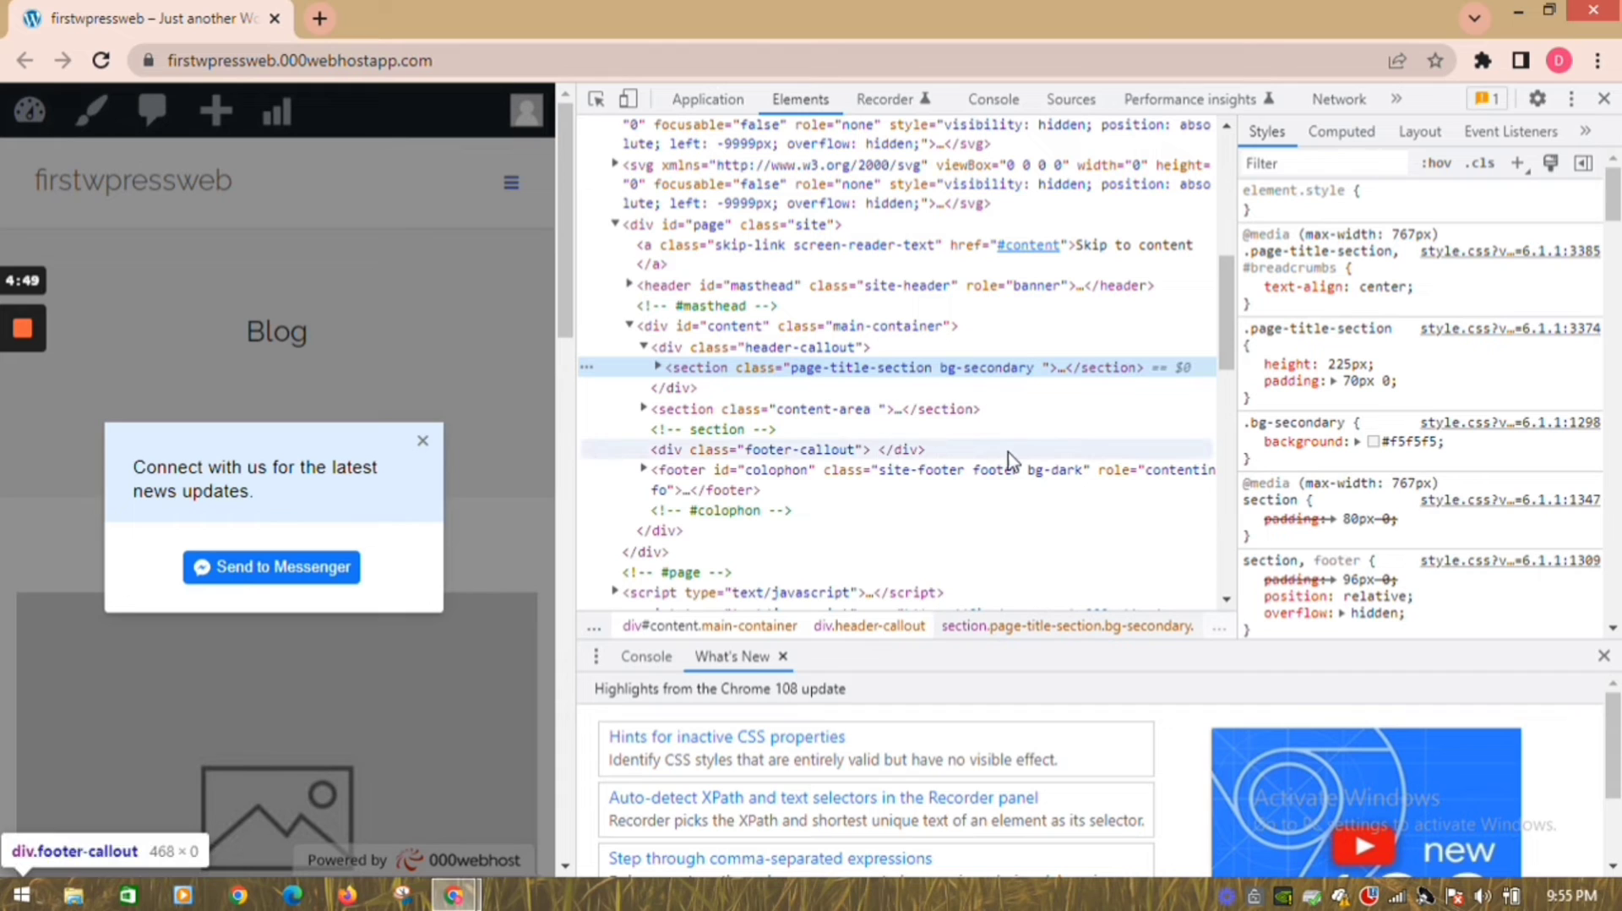
key("ctrl+f")
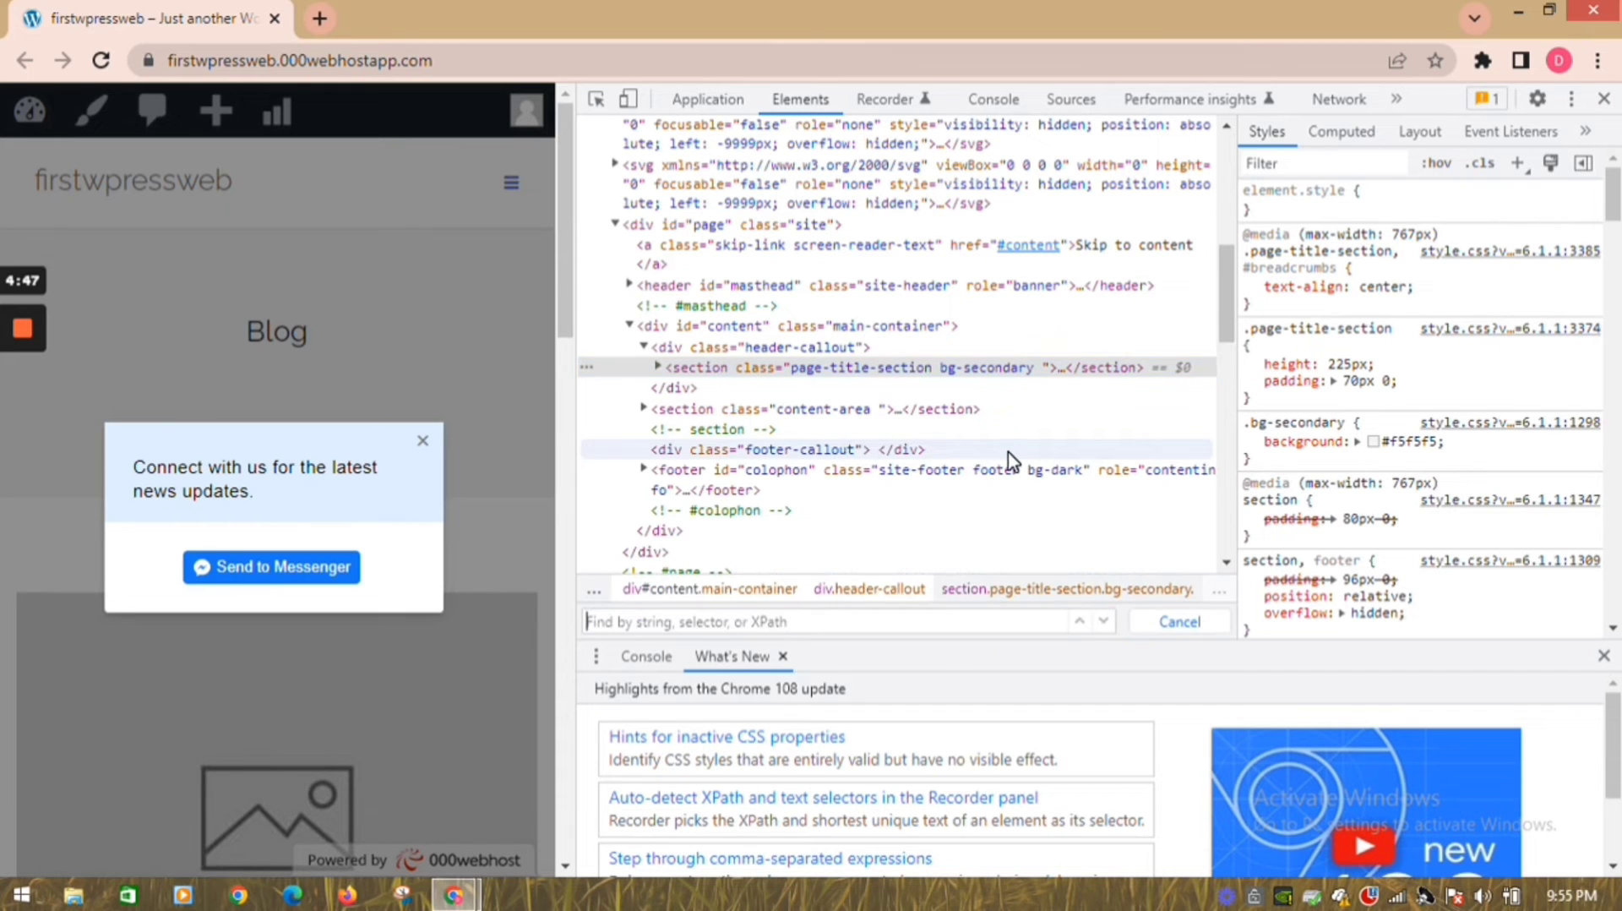
type("izoo")
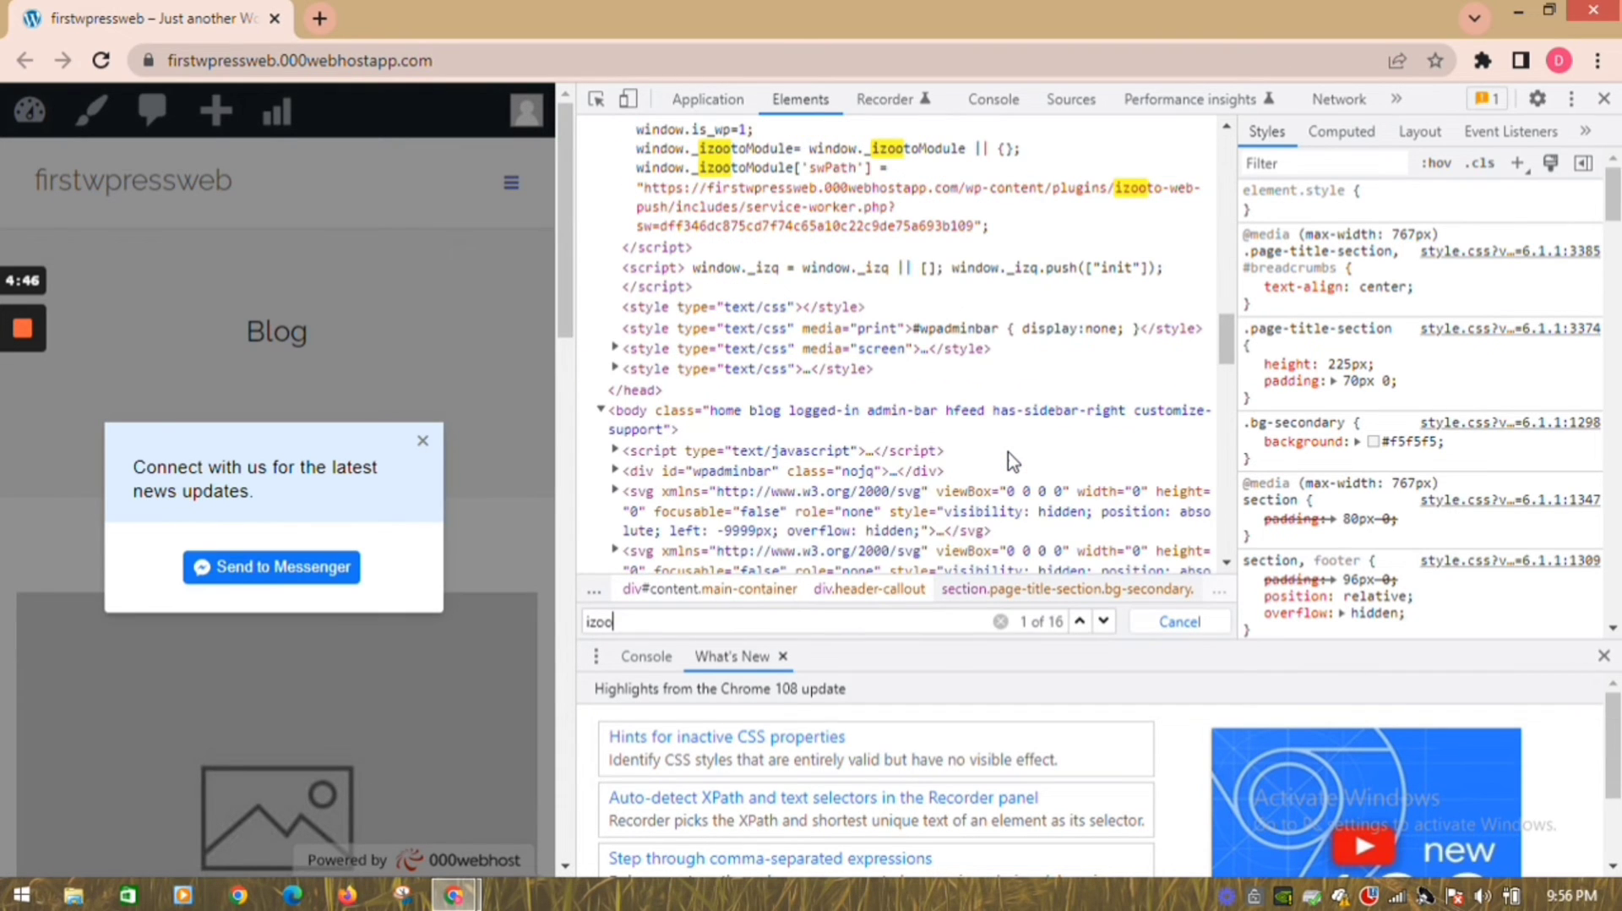
type("to")
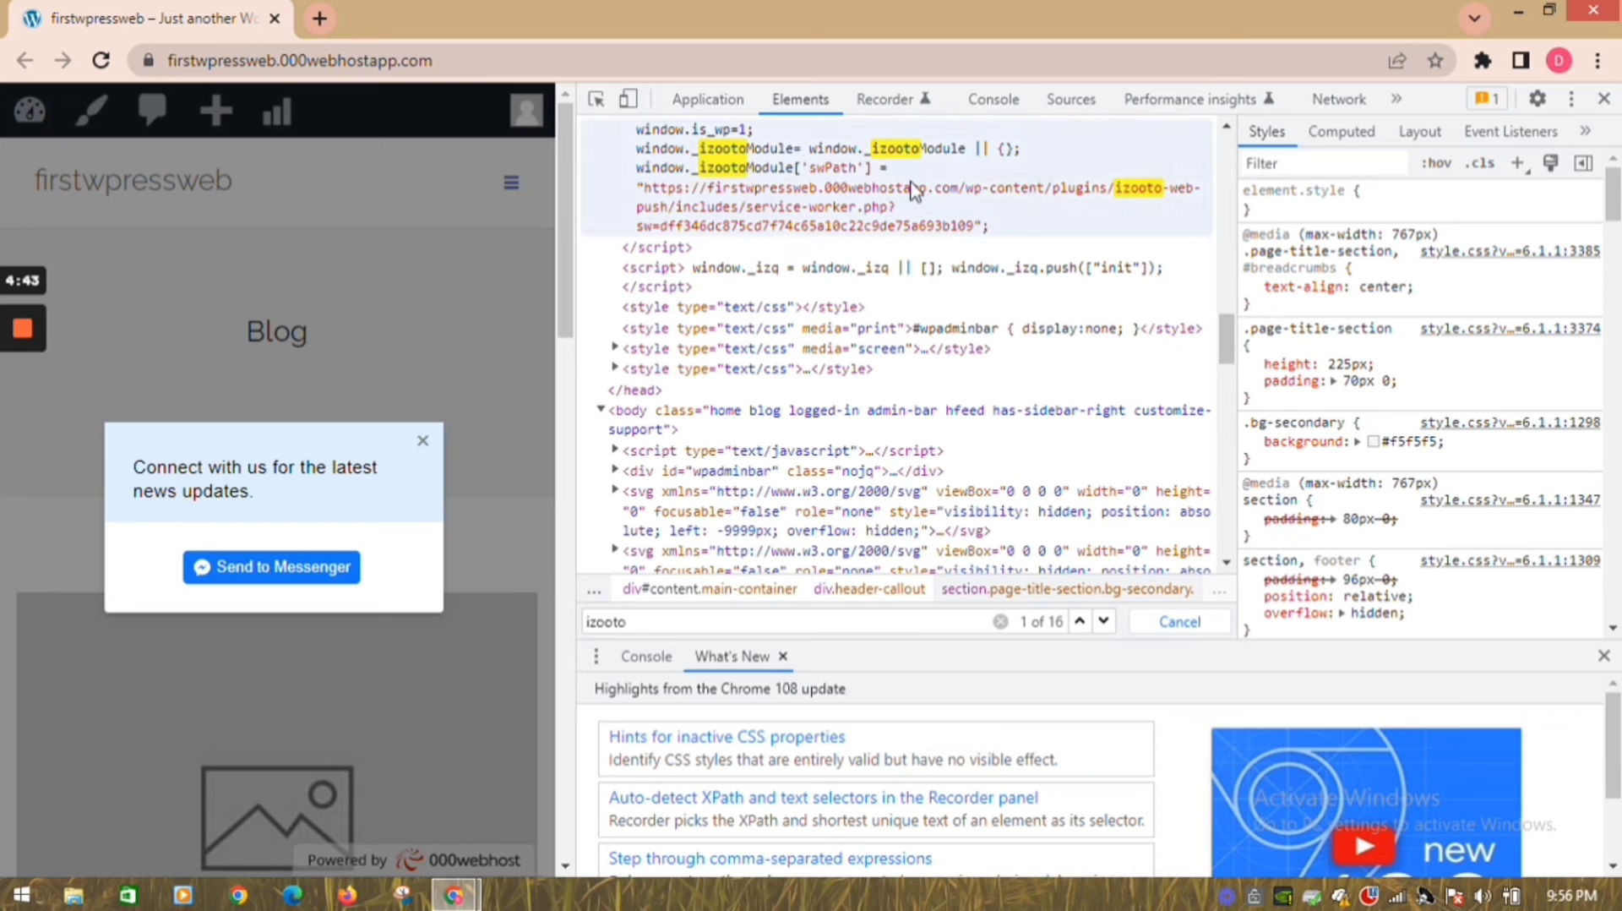
left_click(1105, 622)
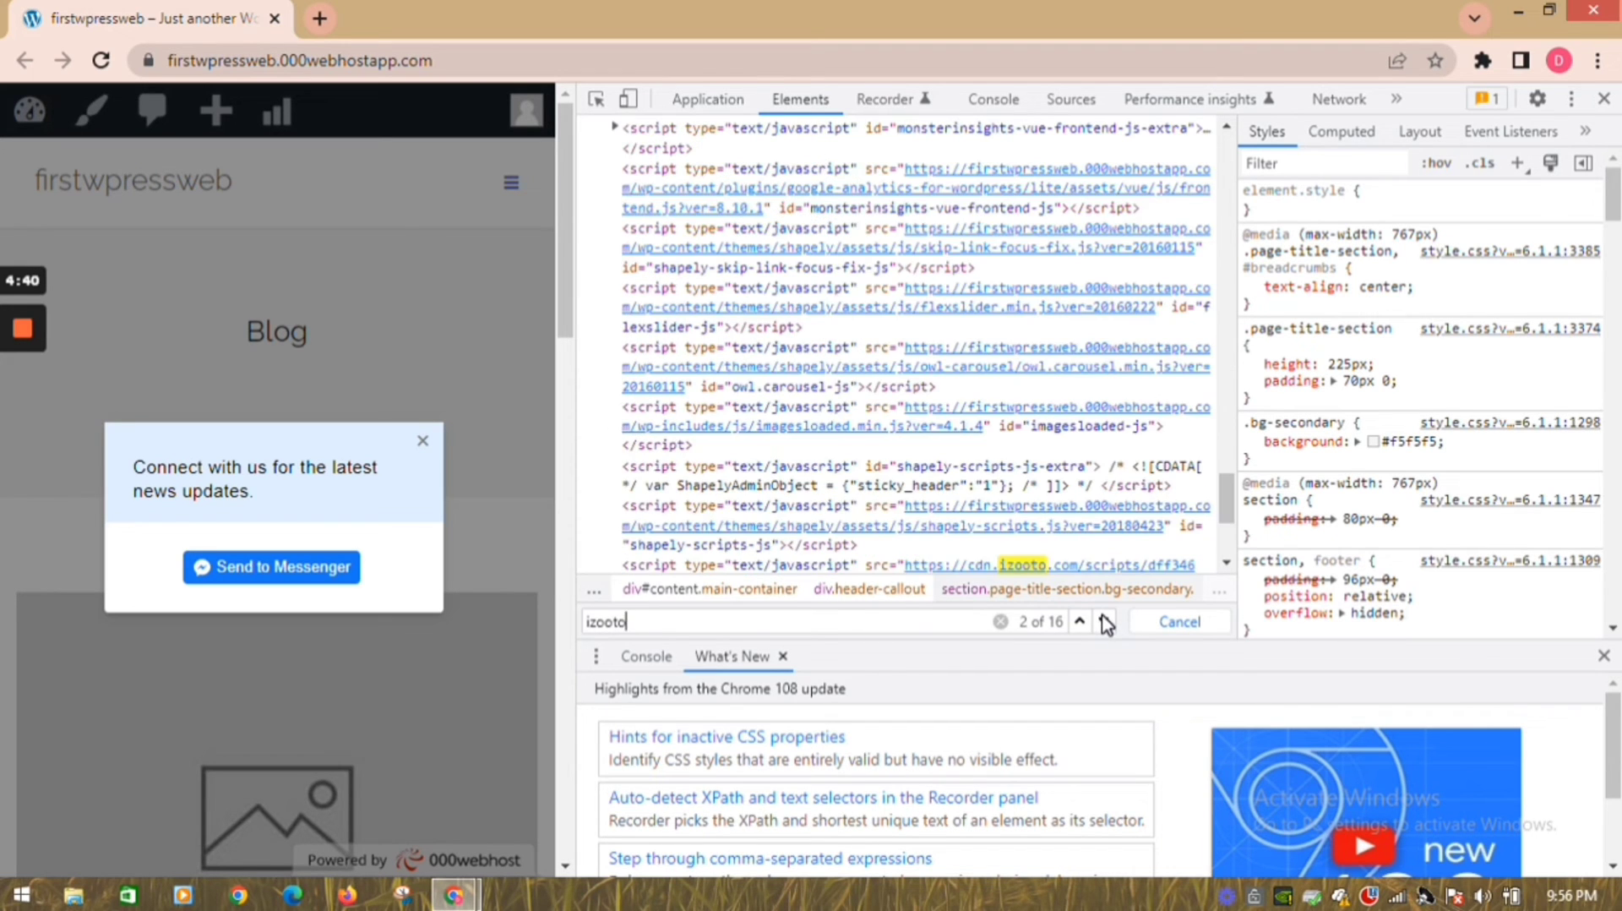
left_click(1099, 568)
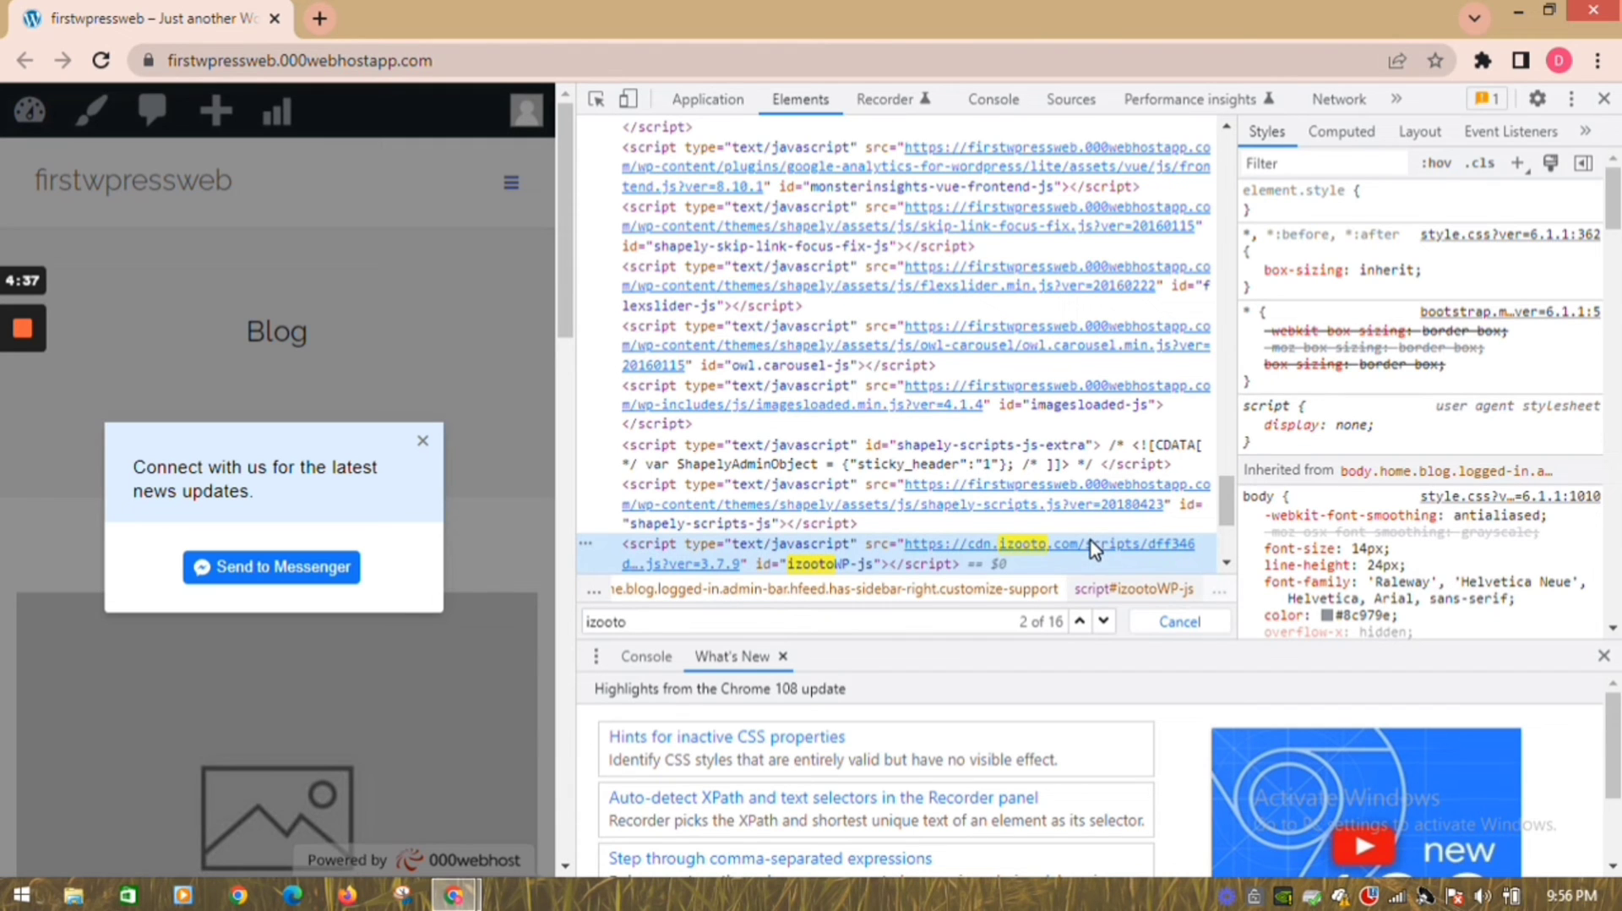
Step: Open the cdn.izooto.com script URL and confirm sourceOrigin names the firstwpressweb site
double_click(1095, 549)
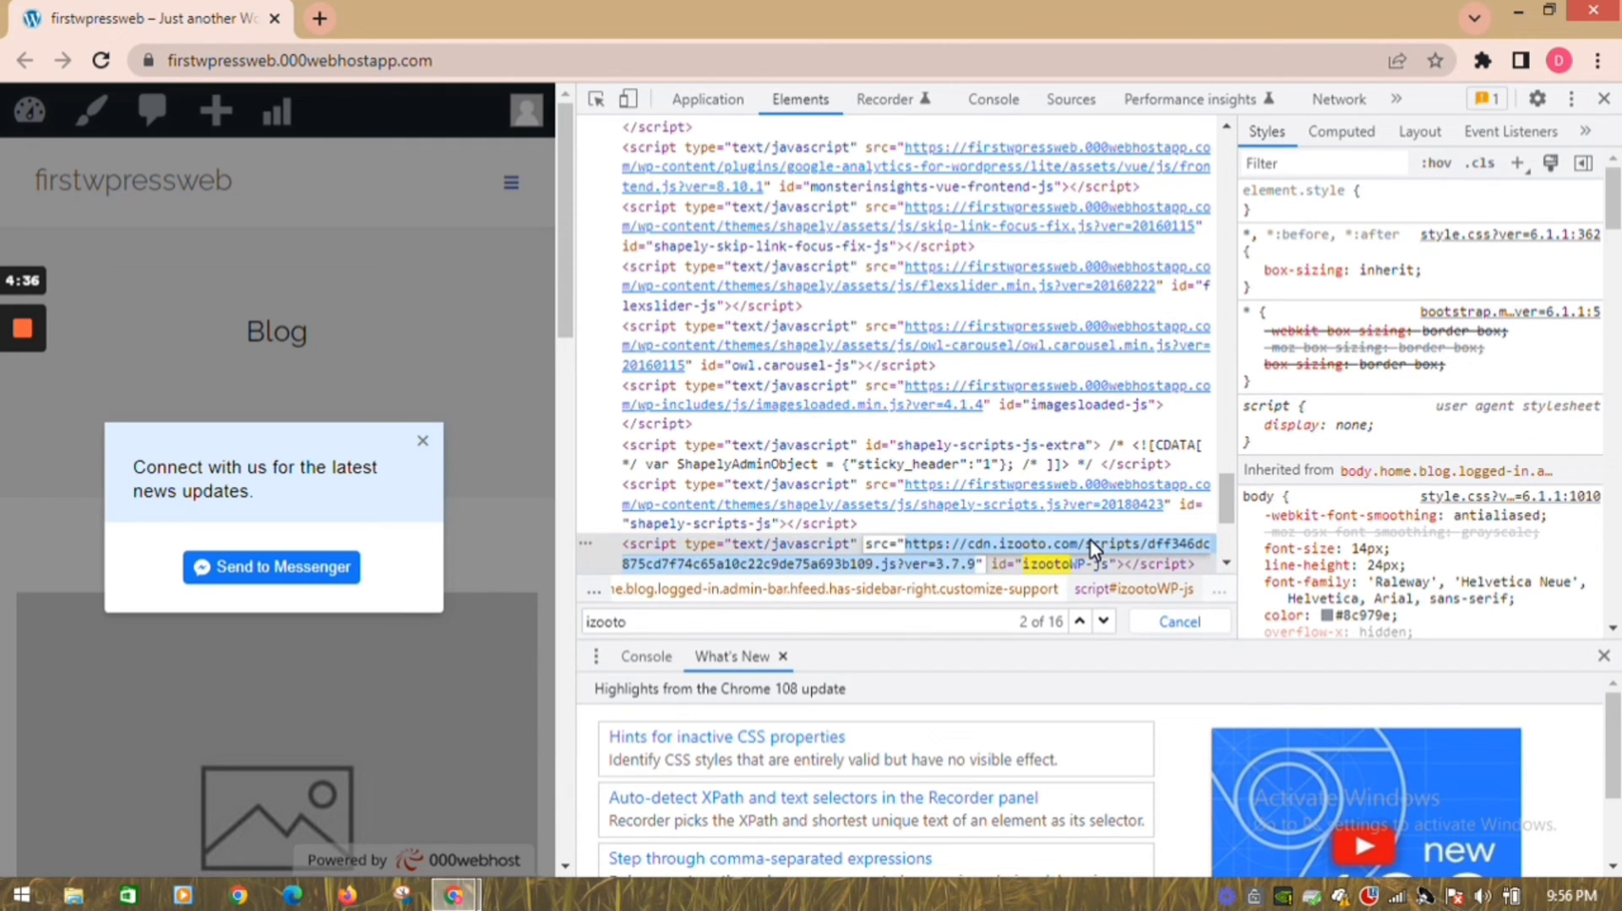
right_click(1094, 549)
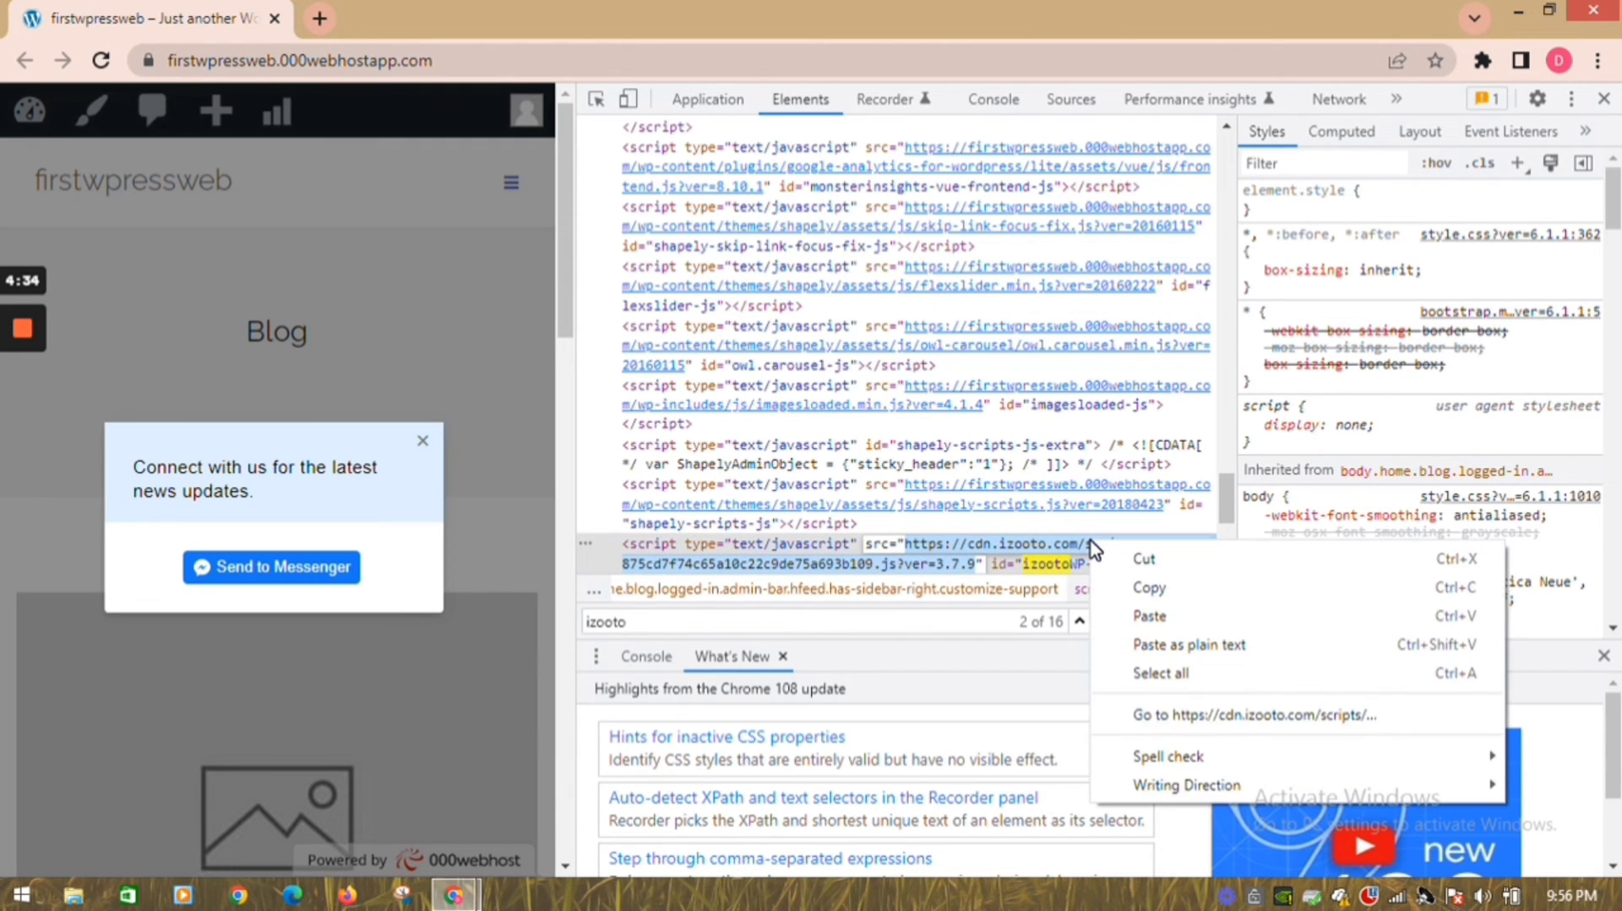
left_click(1156, 715)
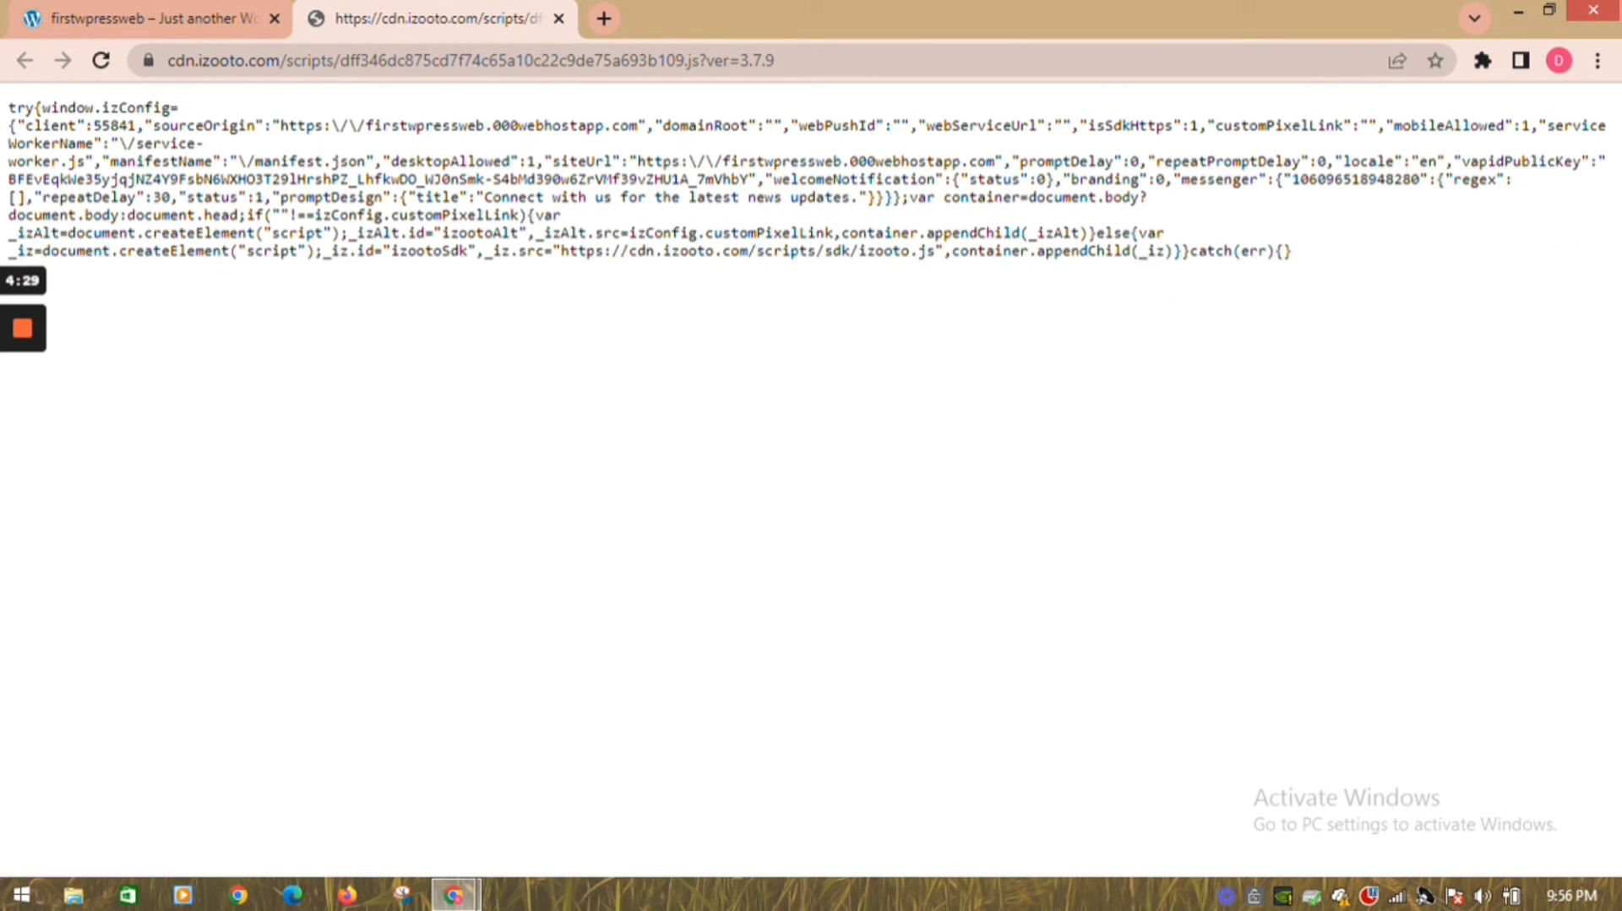
left_click_drag(153, 125, 647, 125)
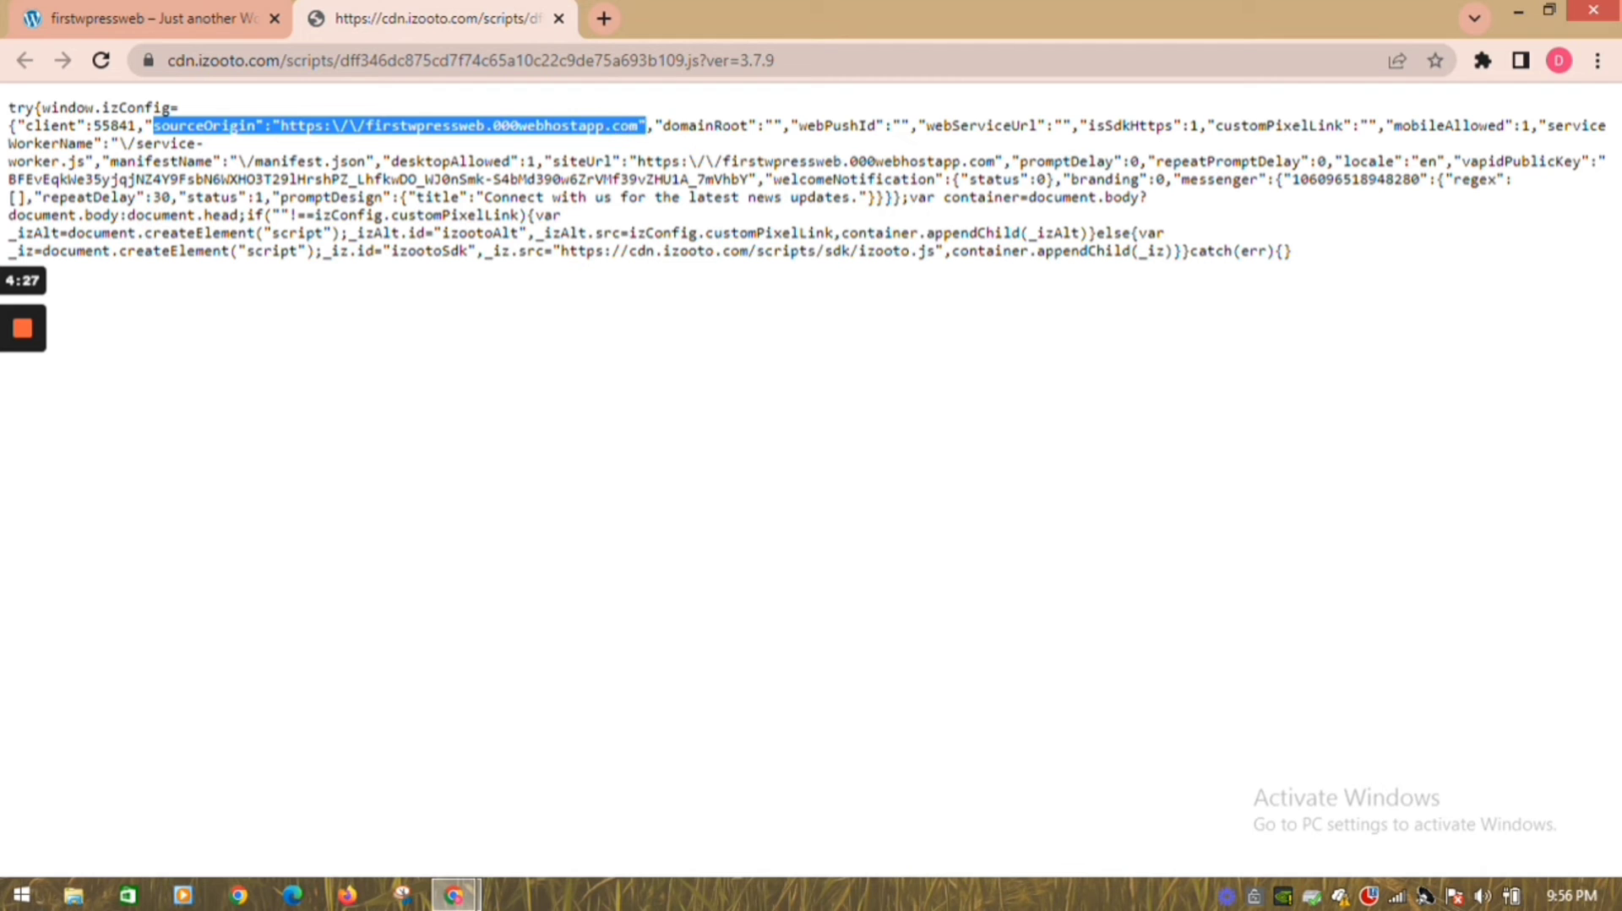
left_click(218, 24)
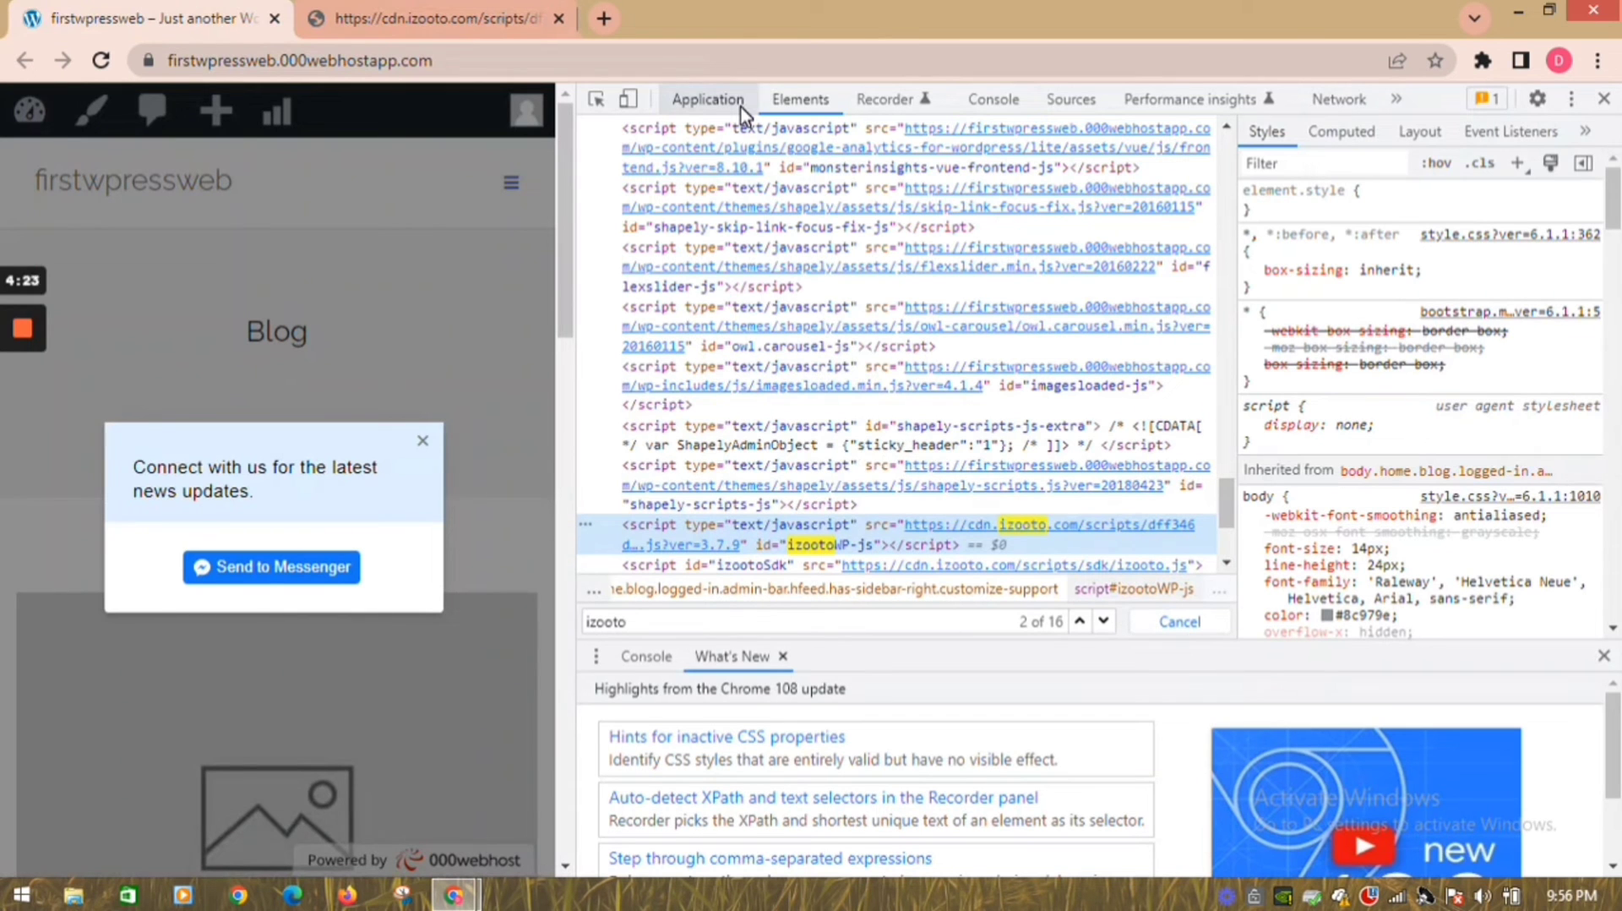
Step: Open service-worker.php from Application > Service Workers and select its trailing hash
left_click(742, 106)
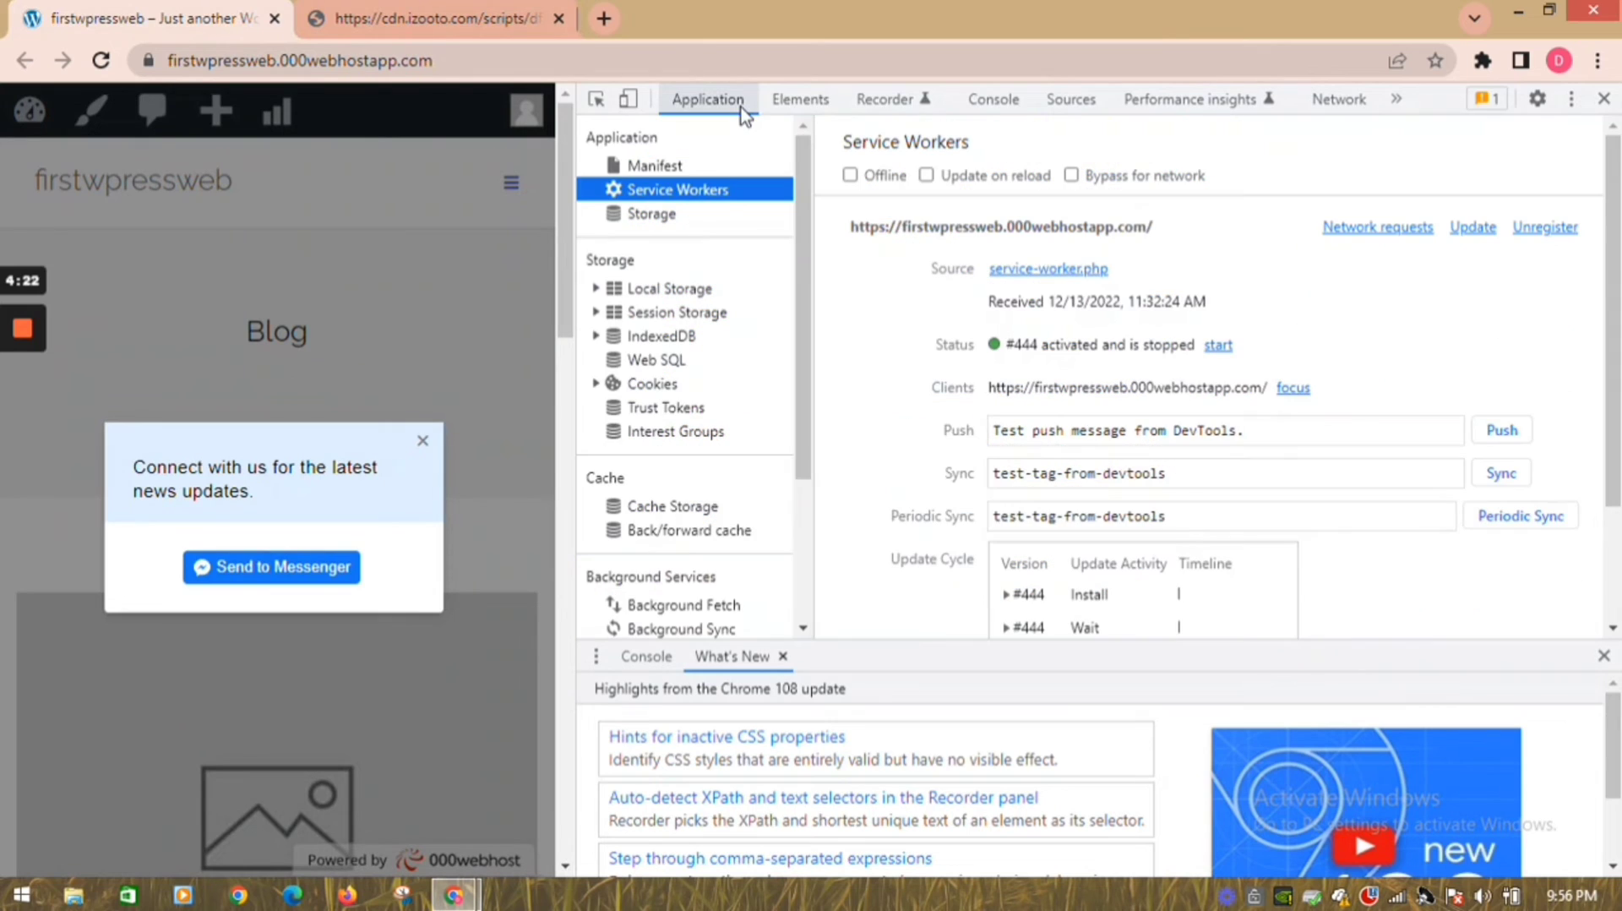
left_click(1080, 271)
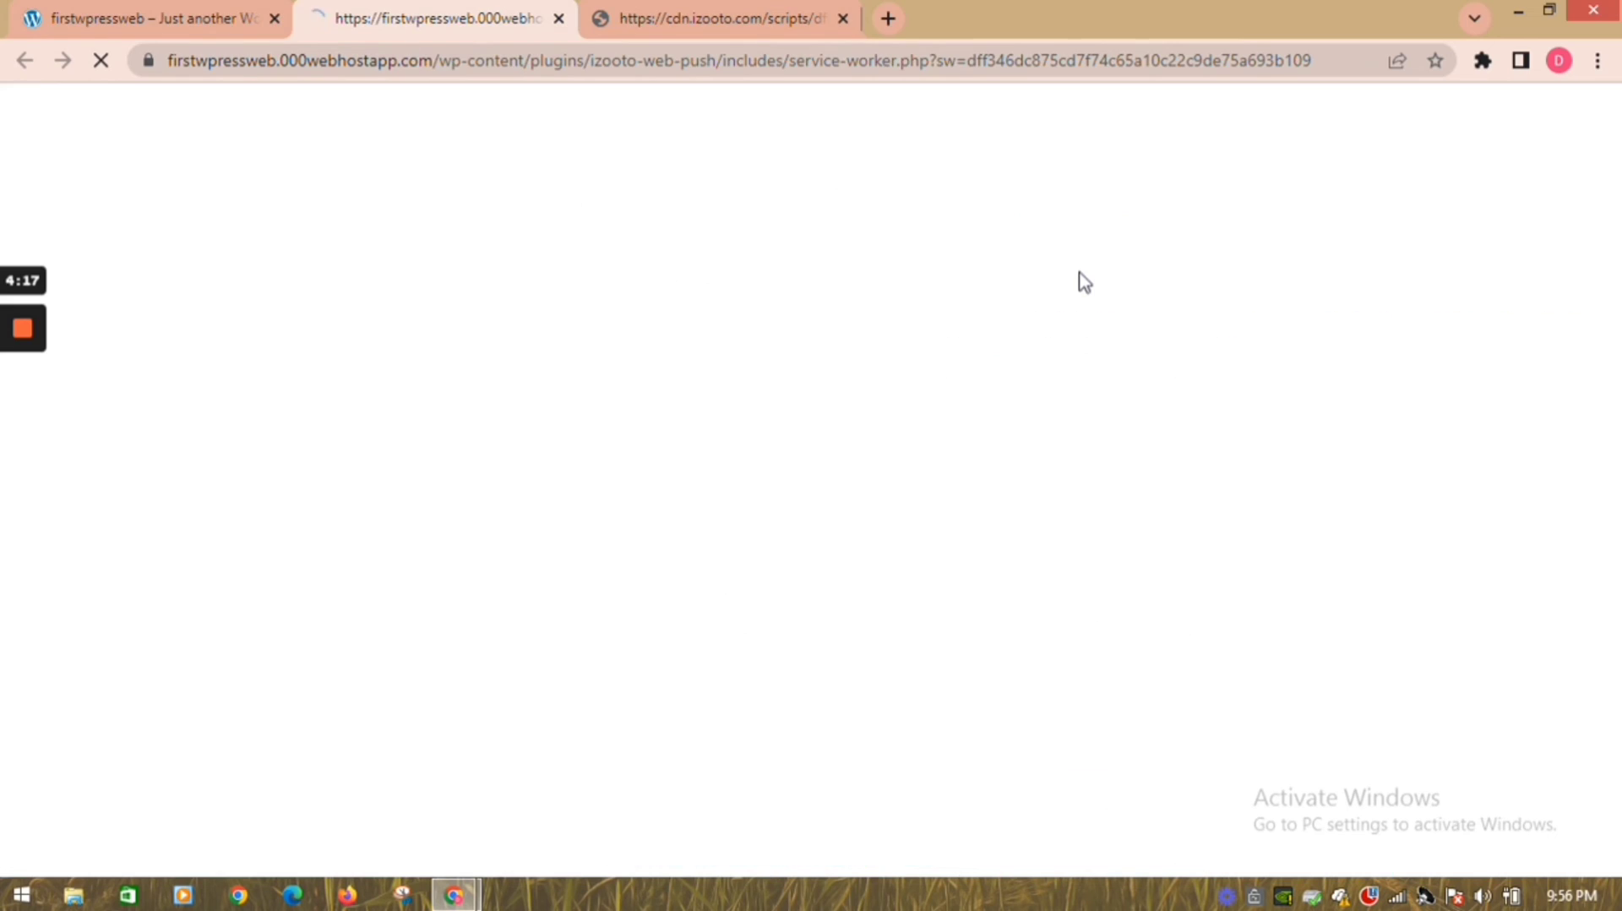
left_click_drag(1003, 107, 663, 107)
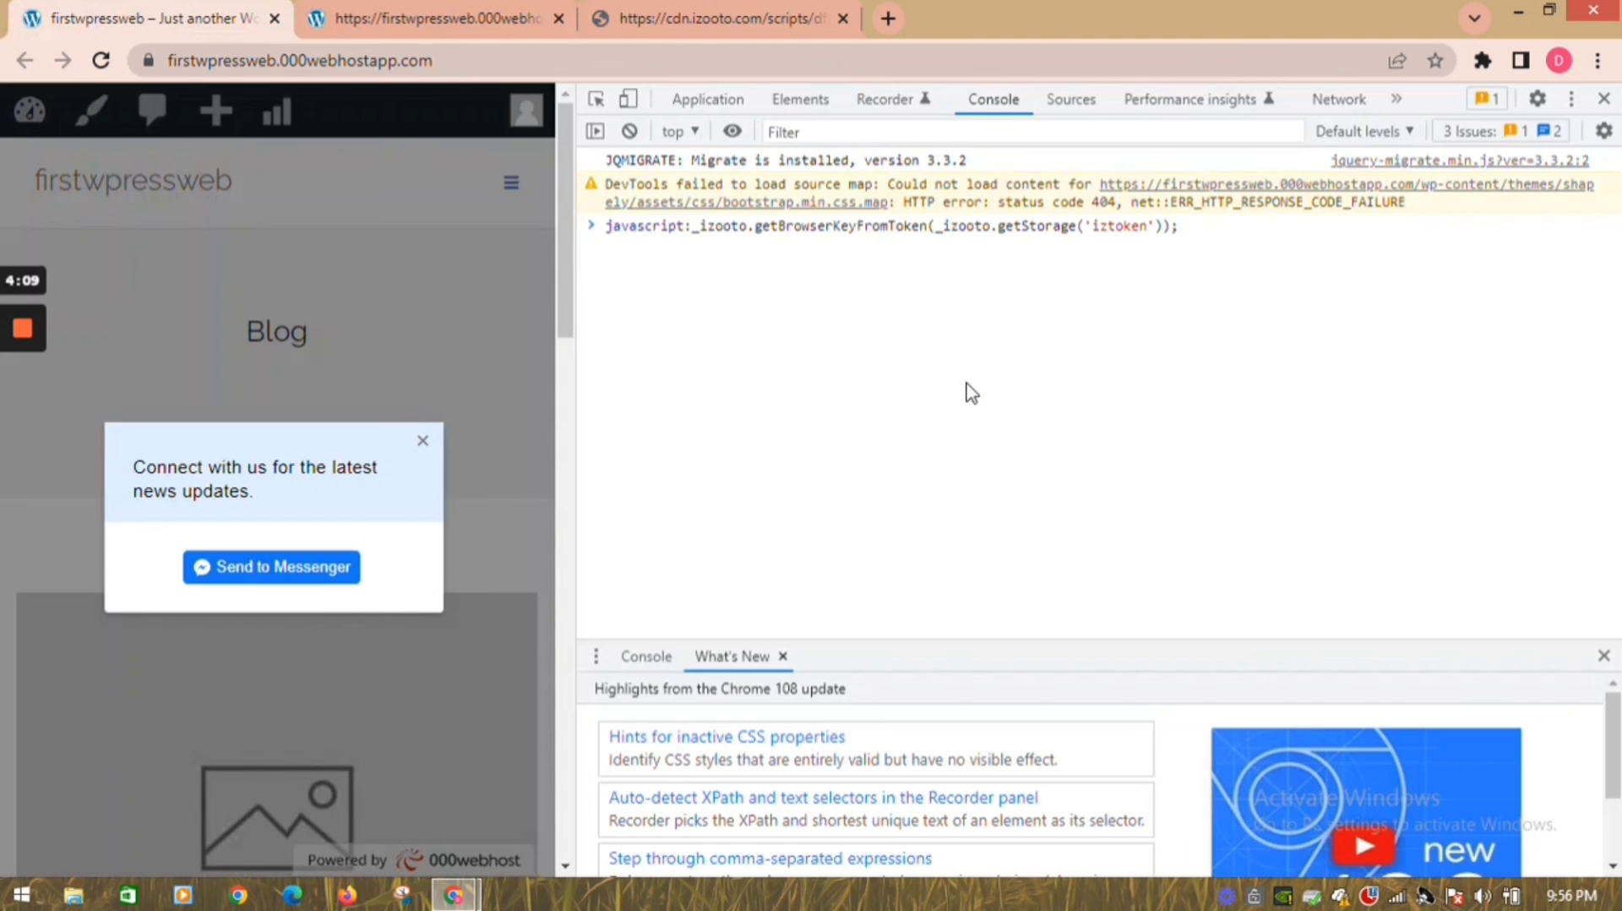
Step: Run _izooto.getBrowserKeyFromToken in the Console to return the subscriber token
key("Return")
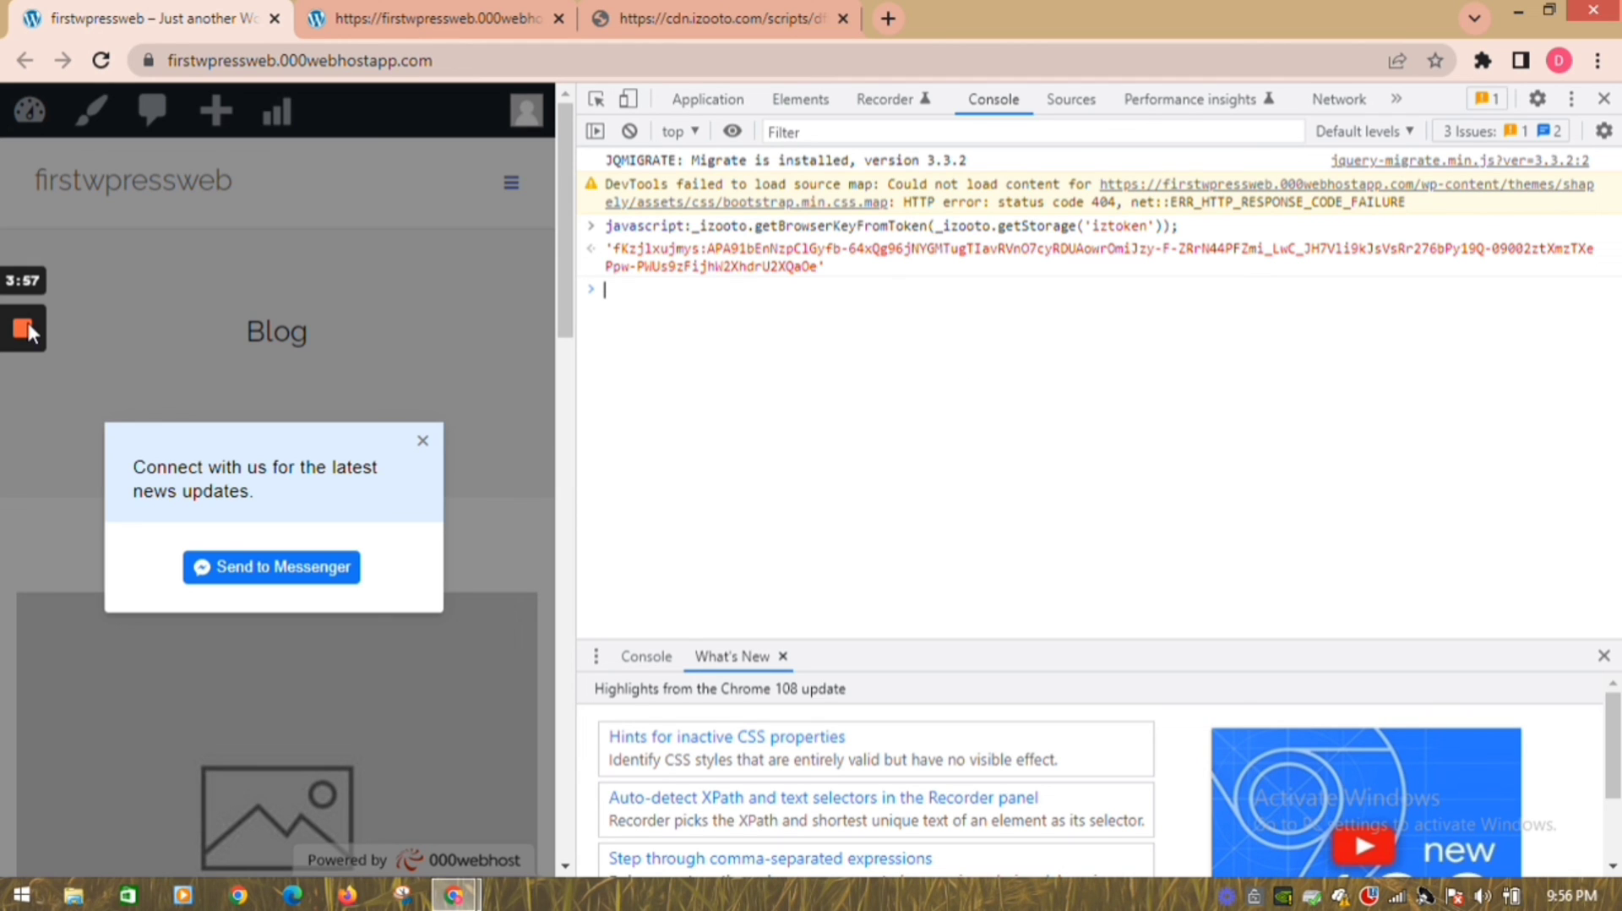
mouse_move(29, 331)
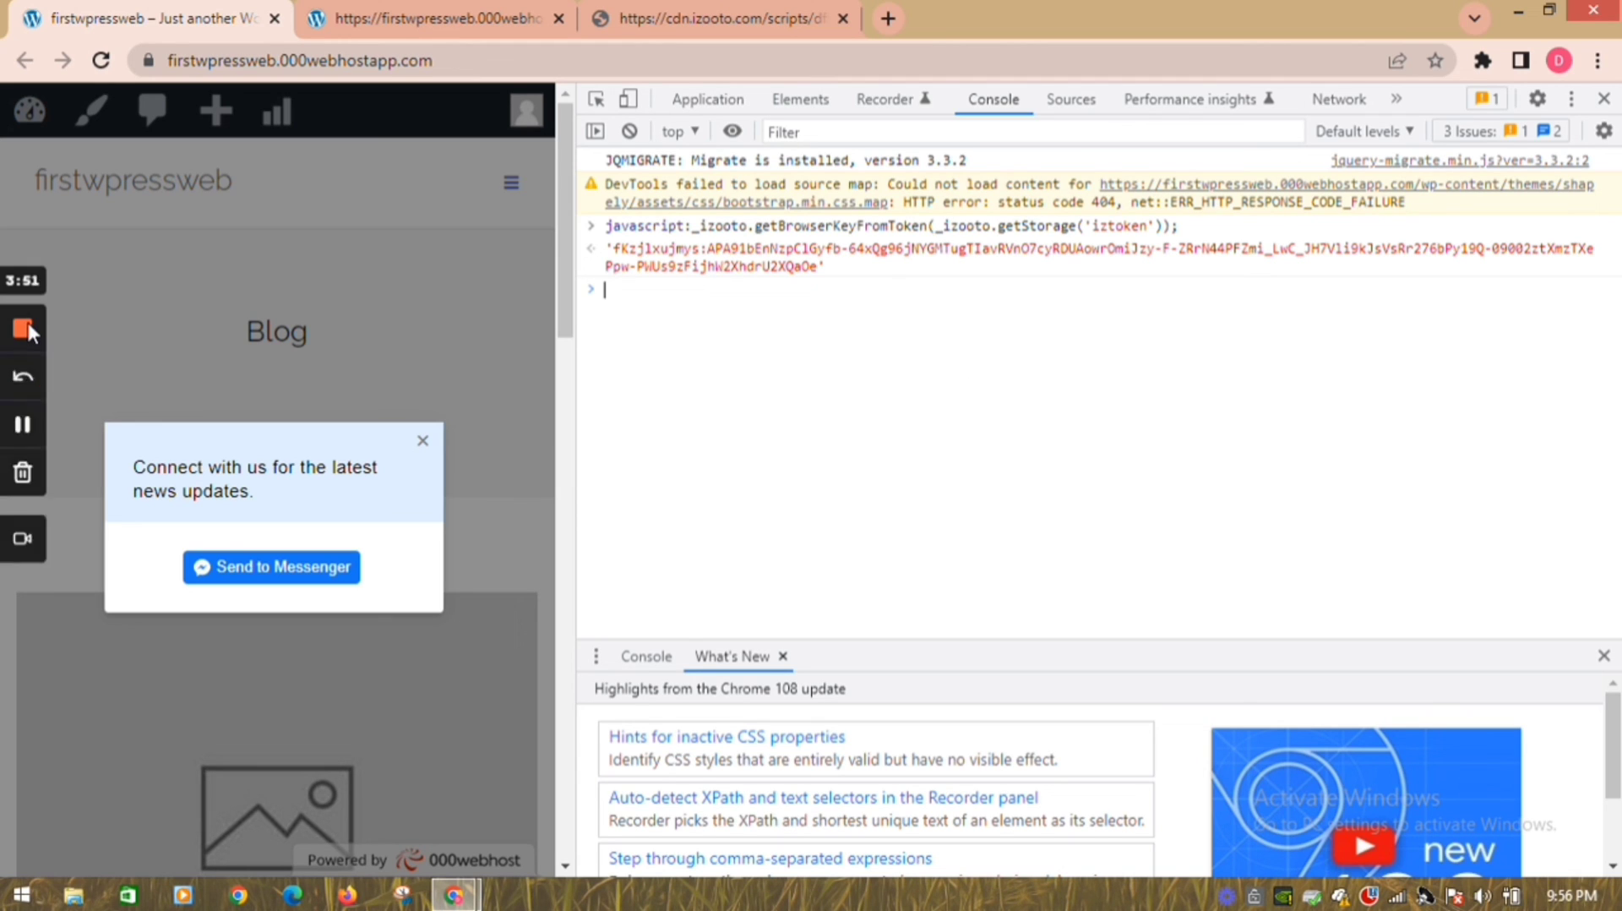